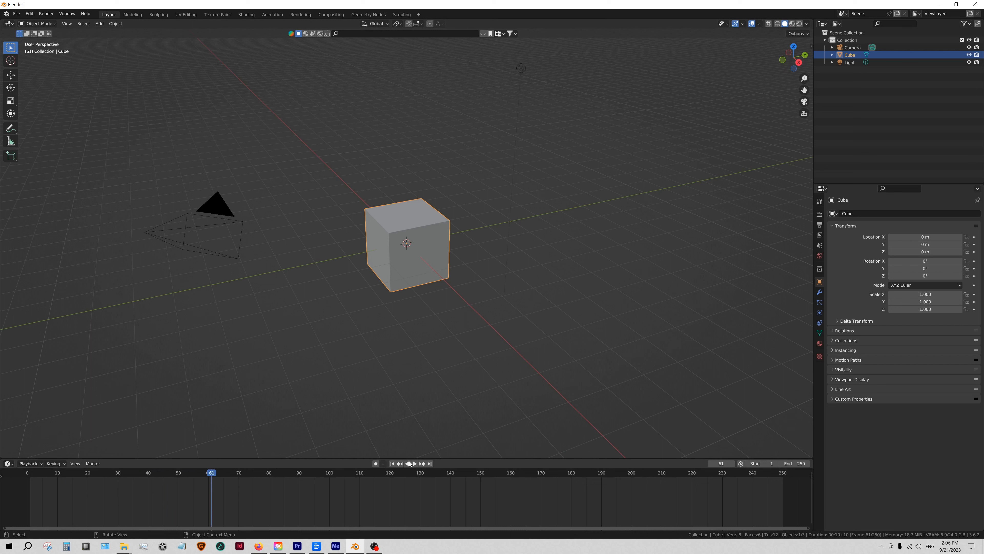
Play the empty timeline briefly, stop it and return to the first frame
{"action": "key", "text": "space"}
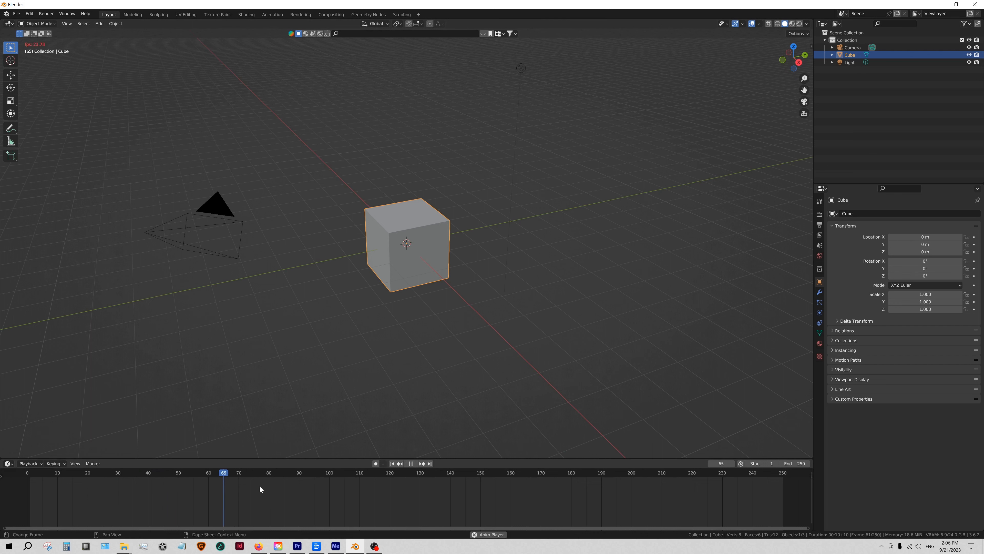
{"action": "key", "text": "space"}
{"action": "key", "text": "shift+Left"}
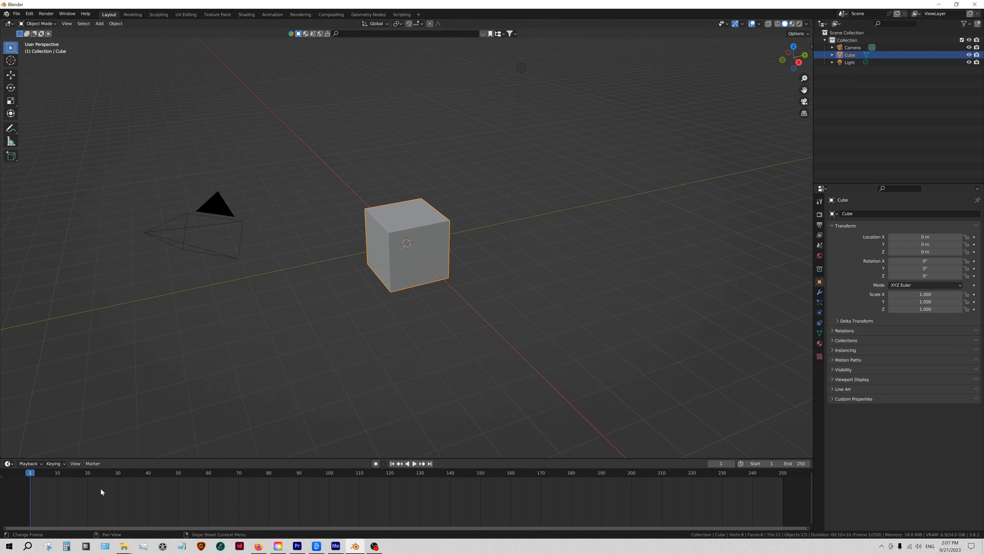
Try end frames of 100 and 1000 for the animation and fit the longer range in the timeline
{"action": "left_click", "coordinate": [794, 463]}
{"action": "type", "text": "100"}
{"action": "key", "text": "Return"}
{"action": "left_click", "coordinate": [794, 464]}
{"action": "type", "text": "1000"}
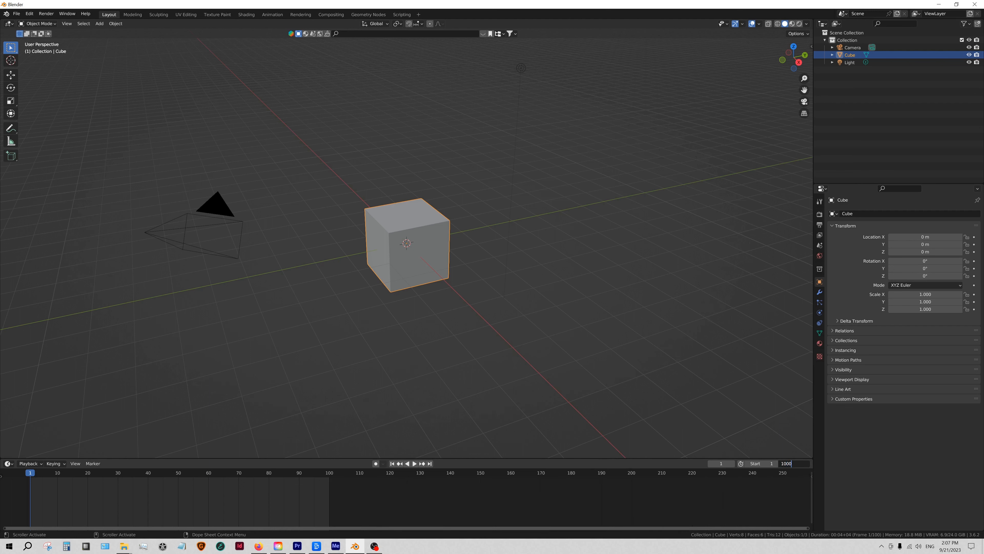
{"action": "key", "text": "Return"}
{"action": "left_click_drag", "start_coordinate": [213, 529], "coordinate": [816, 519]}
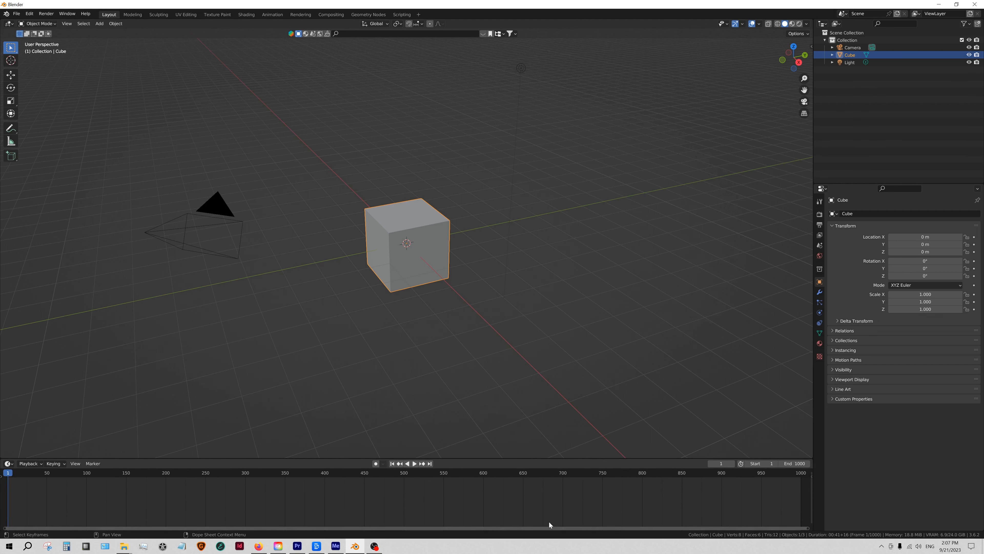
Display the scene's output settings, try an end frame of 48 and play the shortened animation
{"action": "left_click", "coordinate": [820, 225]}
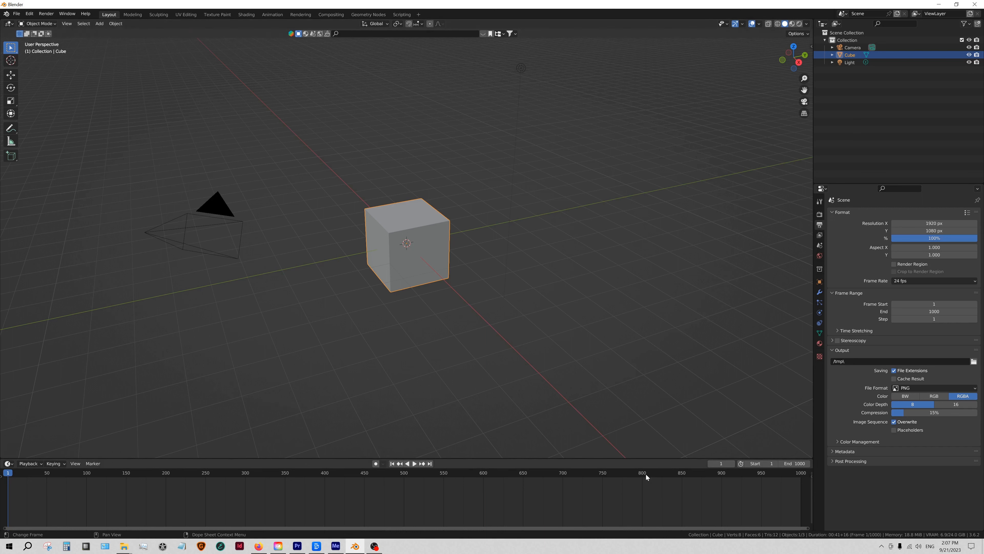
{"action": "left_click", "coordinate": [794, 463]}
{"action": "type", "text": "28"}
{"action": "key", "text": "Return"}
{"action": "left_click_drag", "start_coordinate": [808, 528], "coordinate": [723, 528]}
{"action": "left_click", "coordinate": [802, 464]}
{"action": "type", "text": "48"}
{"action": "key", "text": "Return"}
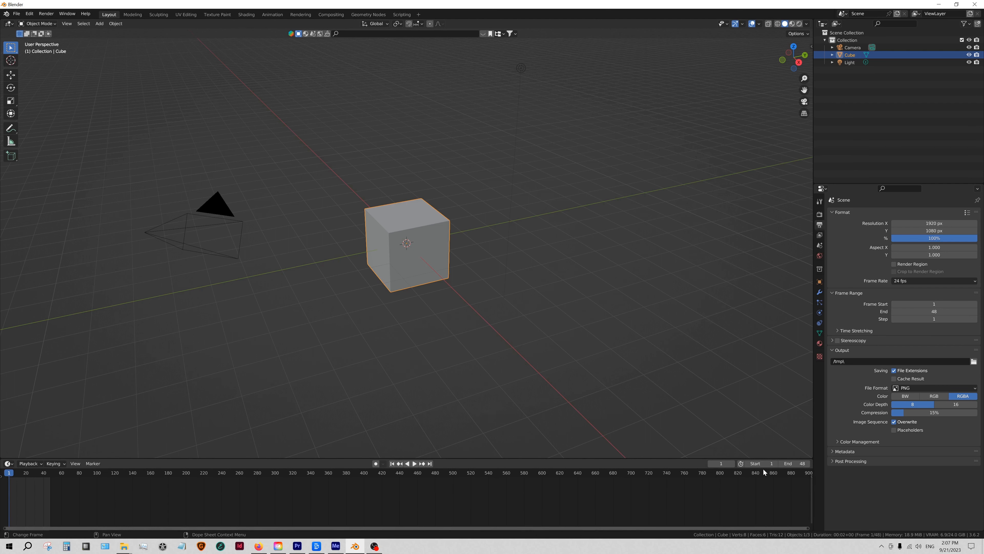
{"action": "left_click_drag", "start_coordinate": [808, 529], "coordinate": [97, 529]}
{"action": "key", "text": "space"}
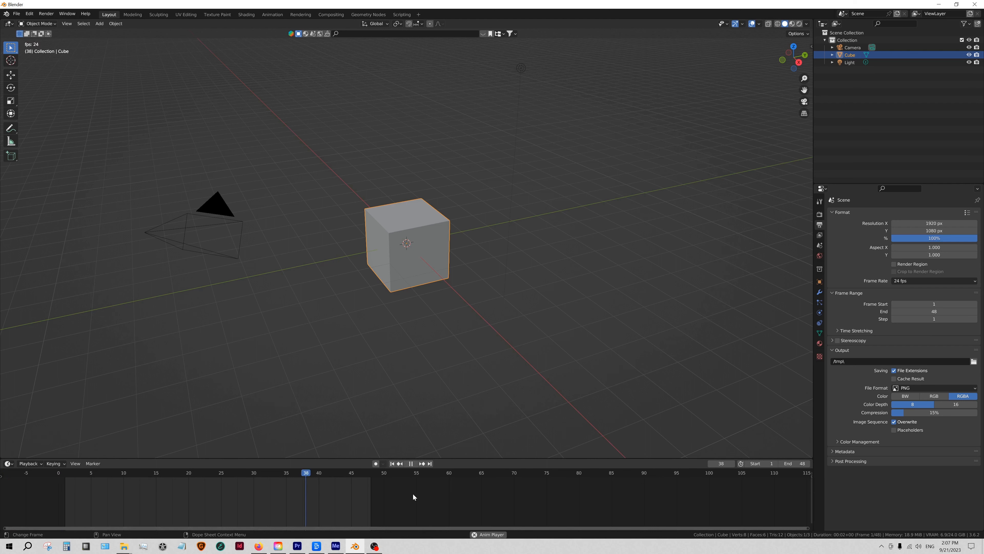
{"action": "key", "text": "space"}
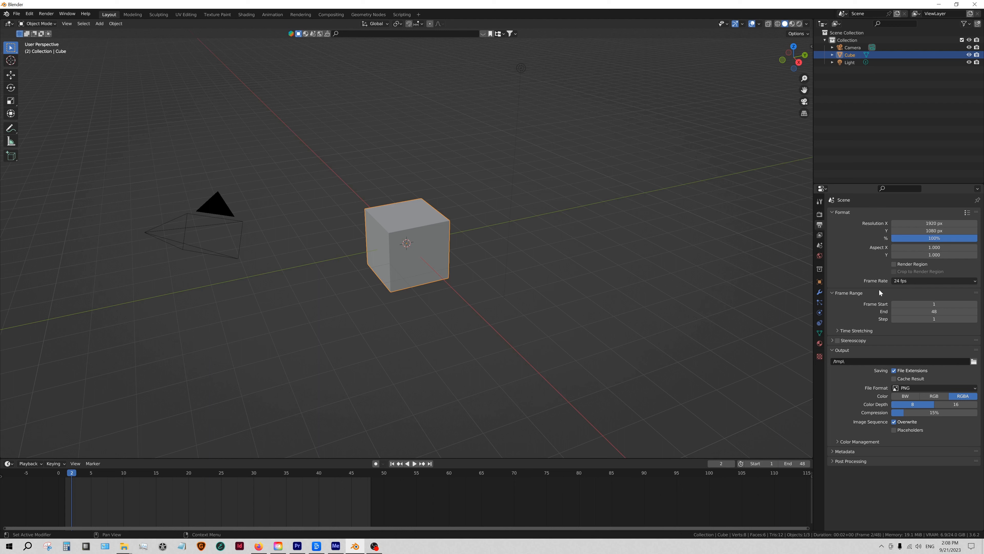
Set the animation's end frame to 240, fit the range in the timeline and return to the first frame
{"action": "left_click", "coordinate": [920, 282]}
{"action": "left_click", "coordinate": [794, 463]}
{"action": "type", "text": "240"}
{"action": "key", "text": "Return"}
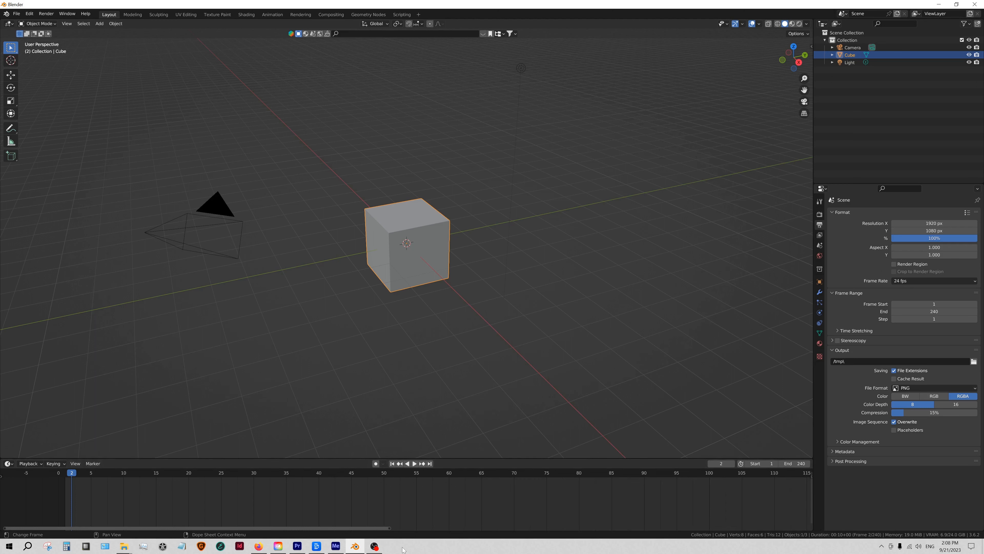
{"action": "left_click_drag", "start_coordinate": [389, 528], "coordinate": [808, 528]}
{"action": "key", "text": "space"}
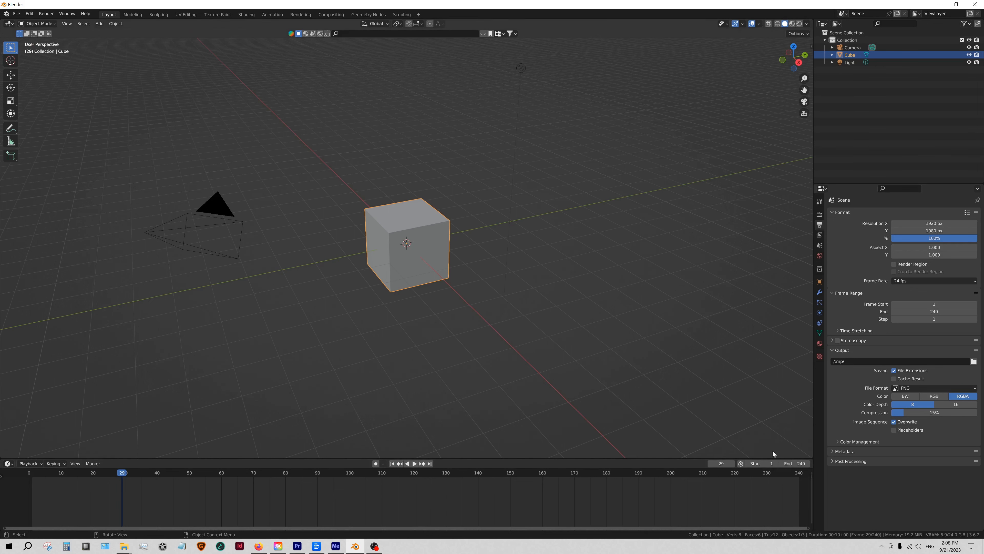
{"action": "left_click", "coordinate": [393, 464]}
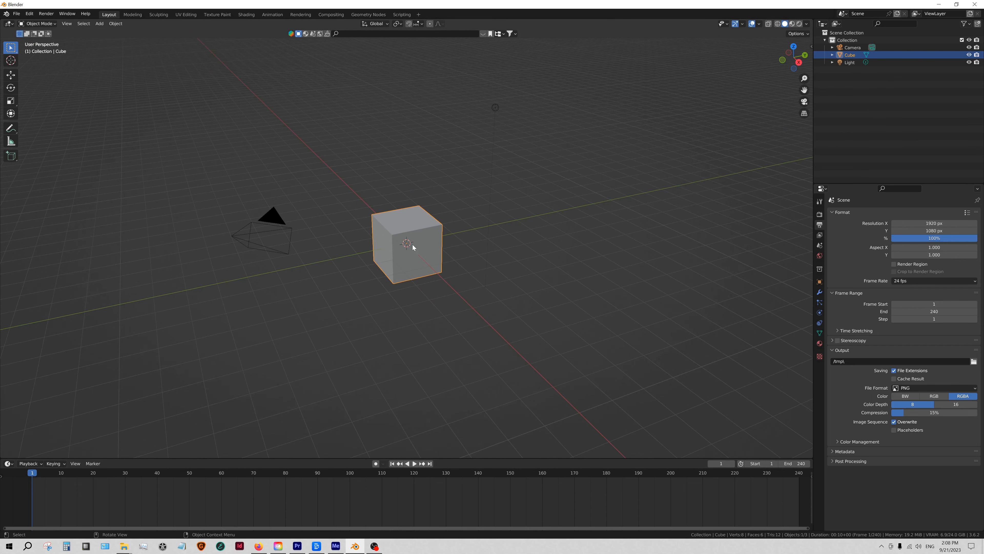
Keyframe the cube's X location at 0 m on frame 1
{"action": "left_click", "coordinate": [819, 281]}
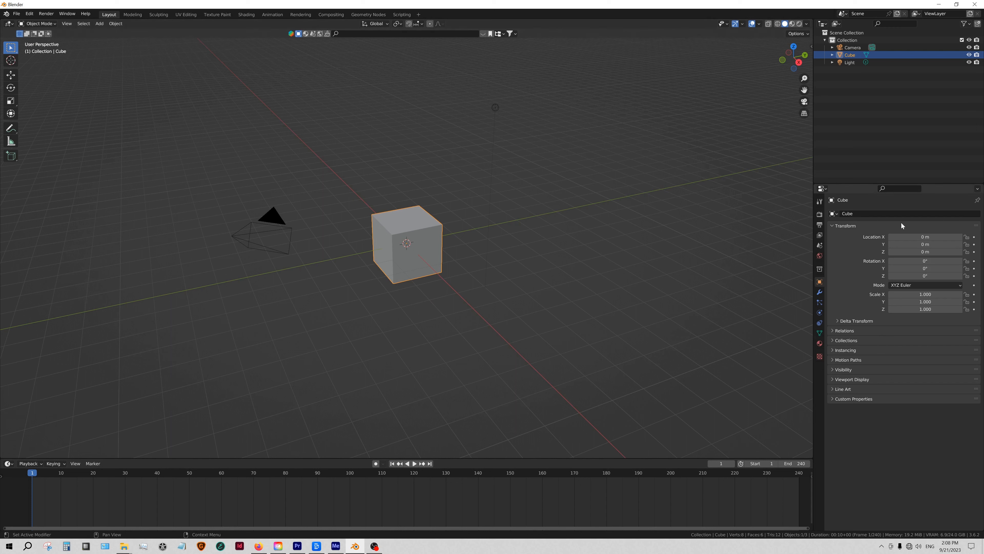
{"action": "left_click", "coordinate": [571, 293]}
{"action": "key", "text": "ctrl+z"}
{"action": "left_click", "coordinate": [974, 237]}
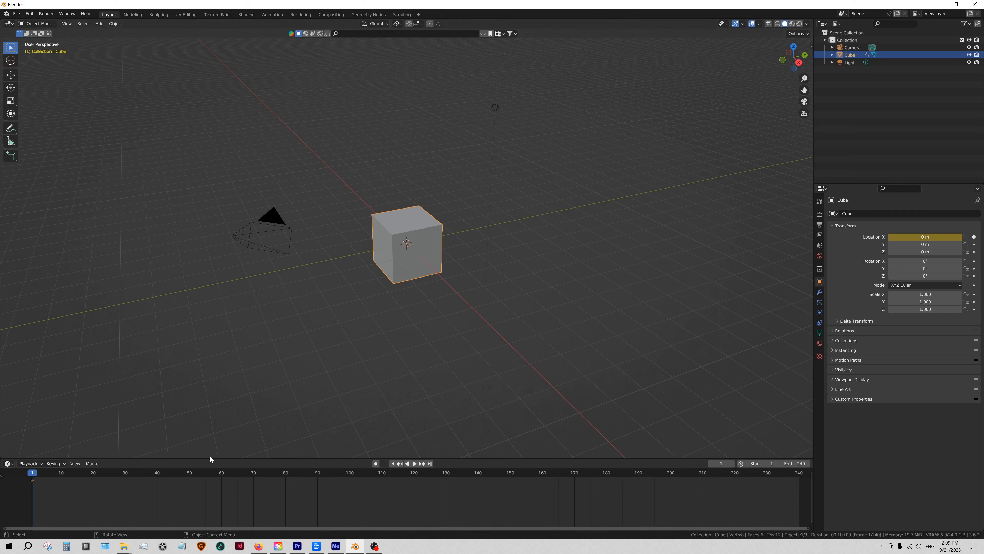
Set the cube's X location to 24 m at frame 240 and keyframe it
{"action": "left_click", "coordinate": [430, 463]}
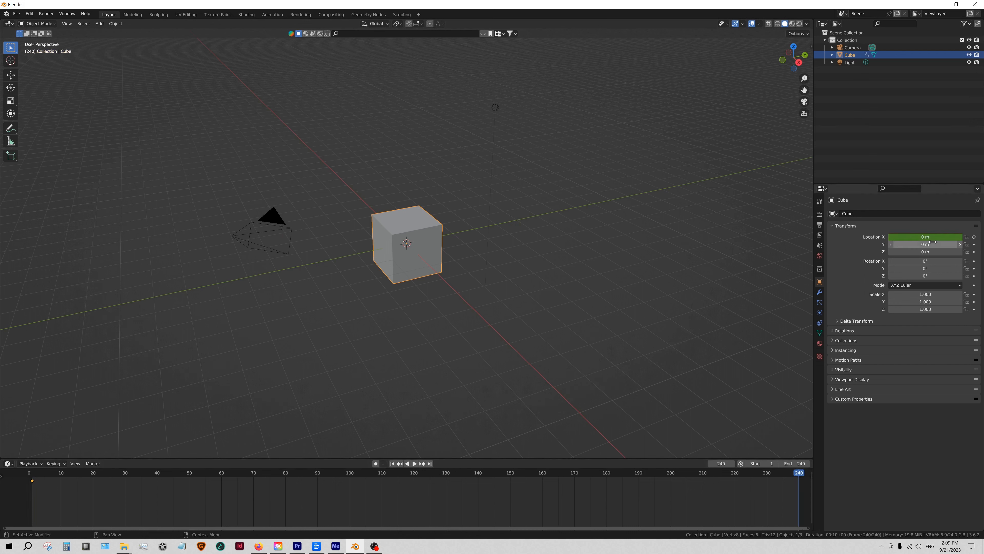
{"action": "left_click", "coordinate": [925, 237]}
{"action": "type", "text": "24"}
{"action": "key", "text": "Return"}
{"action": "scroll", "coordinate": [523, 310], "scroll_direction": "down", "scroll_amount": 8}
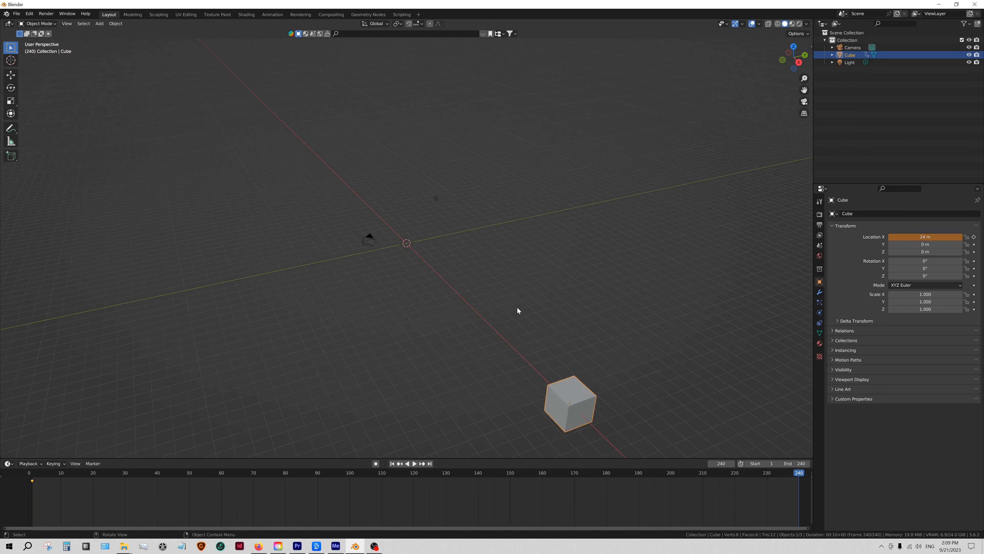
{"action": "left_click", "coordinate": [974, 237]}
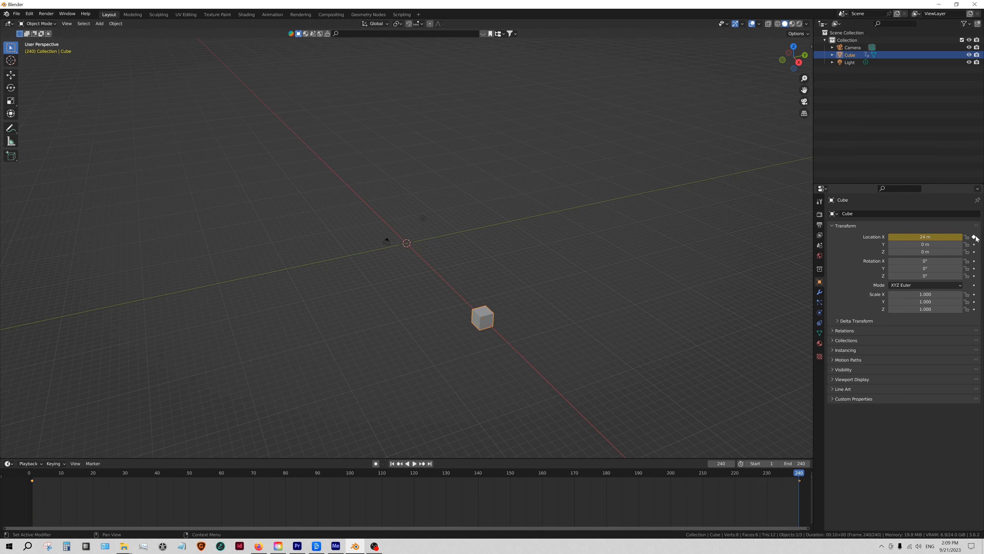
{"action": "middle_click_drag", "start_coordinate": [658, 341], "coordinate": [475, 350]}
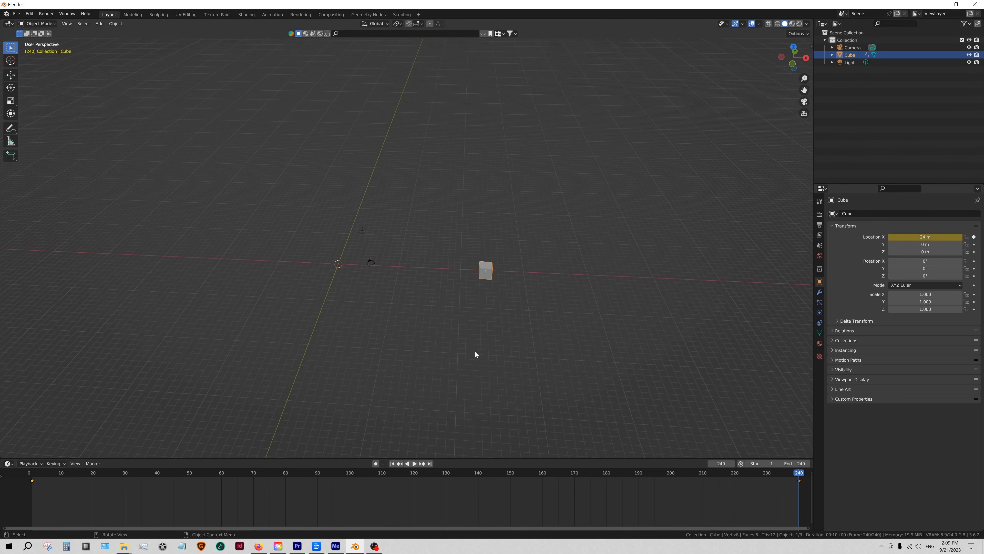
Play the cube's movement from the first frame, pause it and examine the cube along the X axis
{"action": "left_click", "coordinate": [393, 464]}
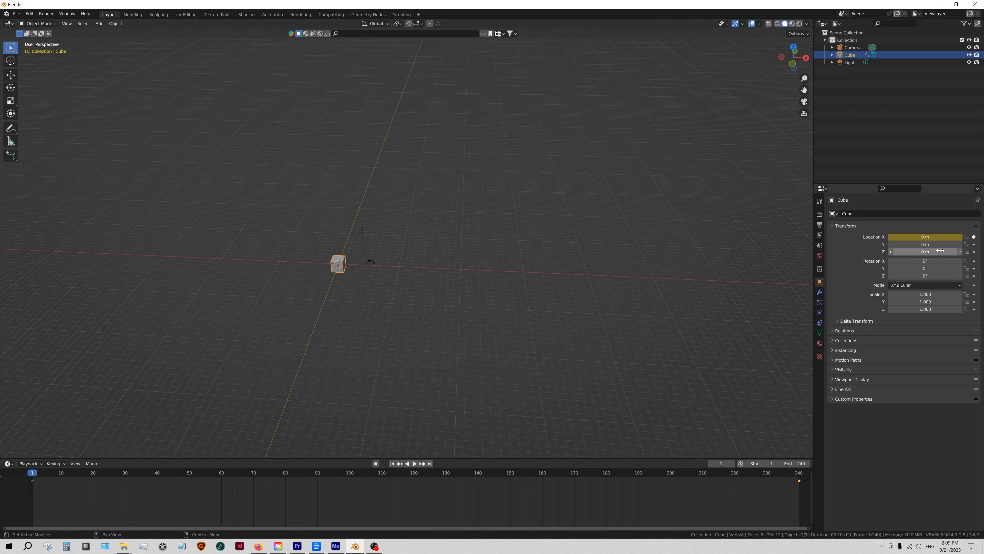
{"action": "left_click", "coordinate": [416, 463]}
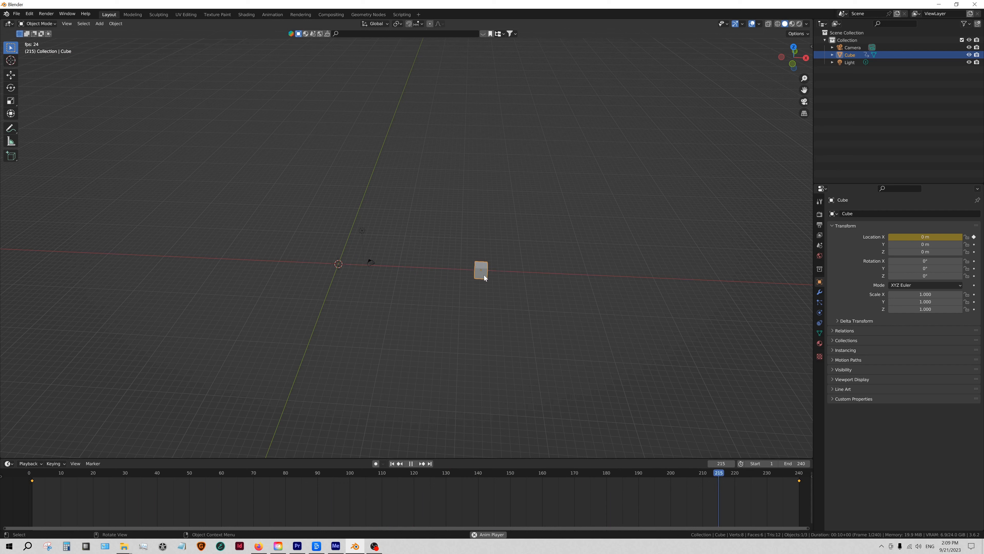
{"action": "left_click", "coordinate": [412, 464]}
{"action": "scroll", "coordinate": [444, 355], "scroll_direction": "up", "scroll_amount": 4}
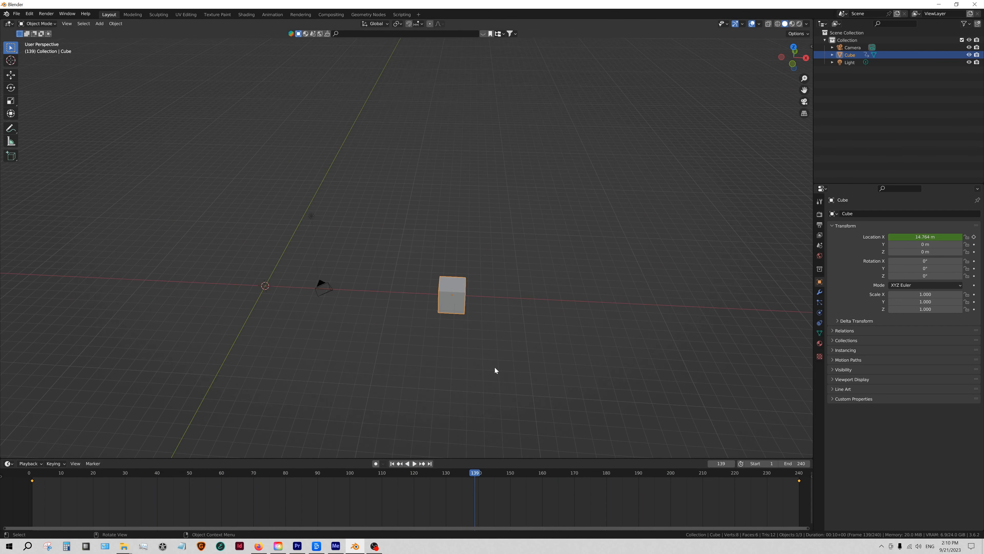
{"action": "middle_click_drag", "start_coordinate": [472, 400], "coordinate": [448, 362]}
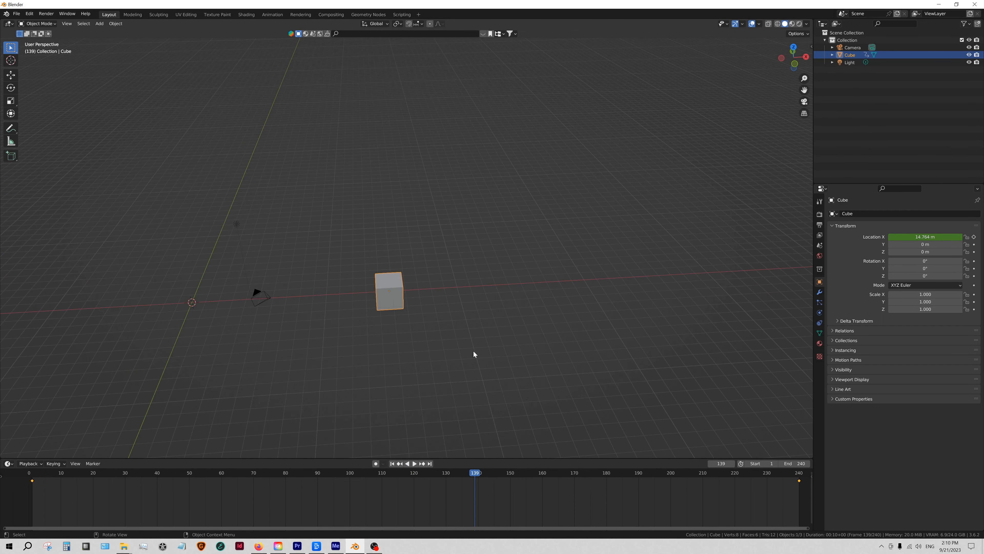
Set the interpolation of both of the cube's location keyframes to Linear
{"action": "left_click", "coordinate": [805, 494]}
{"action": "left_click_drag", "start_coordinate": [804, 491], "coordinate": [37, 479]}
{"action": "right_click", "coordinate": [33, 483]}
{"action": "mouse_move", "coordinate": [34, 482]}
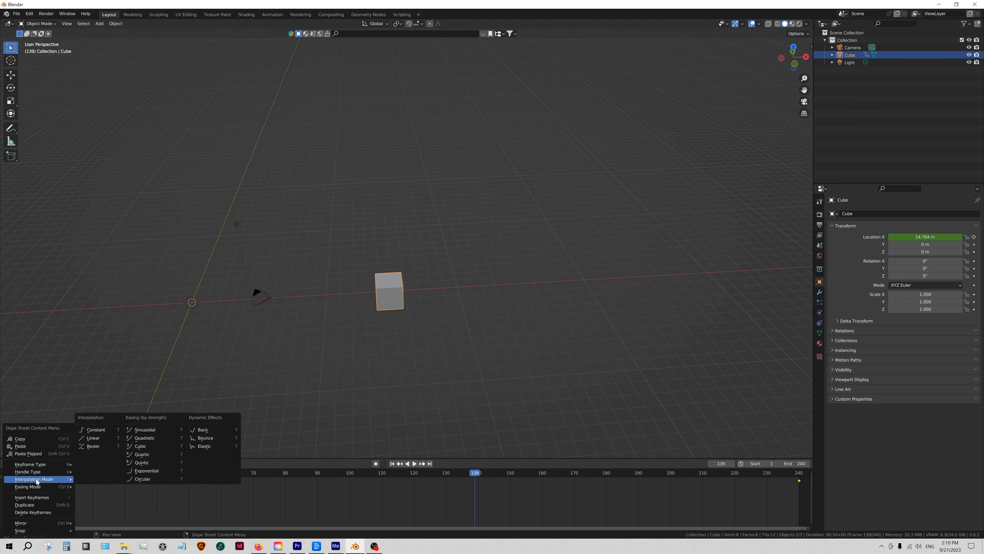
{"action": "left_click", "coordinate": [93, 438]}
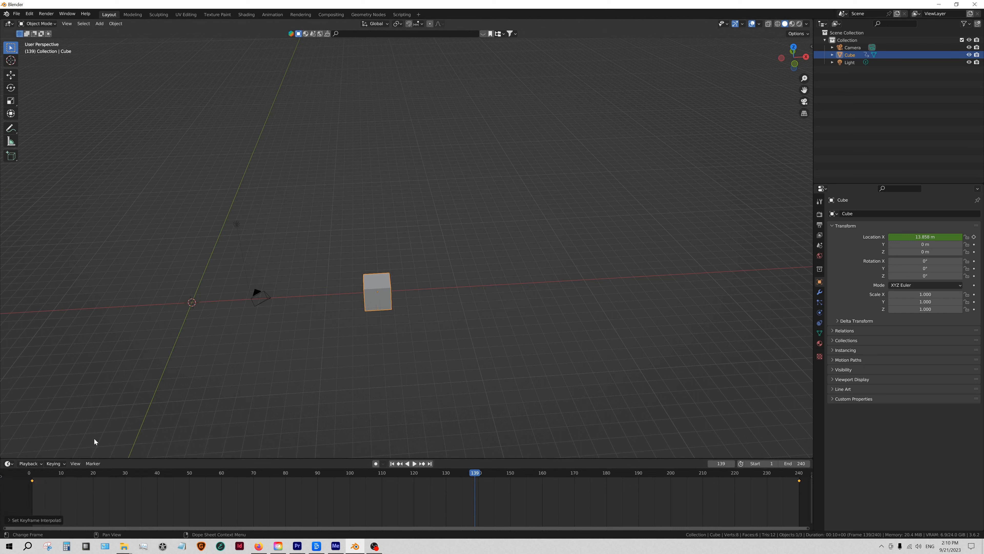
Play the cube's movement with linear interpolation and return to the first frame
{"action": "left_click", "coordinate": [392, 464]}
{"action": "left_click", "coordinate": [414, 464]}
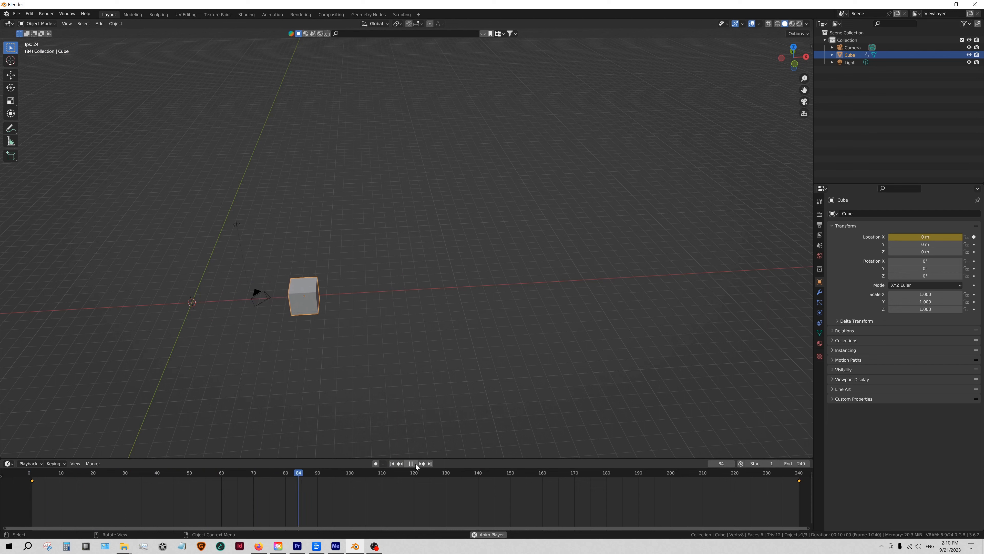
{"action": "left_click", "coordinate": [415, 465]}
{"action": "left_click", "coordinate": [392, 463]}
Keyframe the cube's X, Y and Z rotation at 0° on frame 1
{"action": "middle_click_drag", "start_coordinate": [375, 329], "coordinate": [391, 342]}
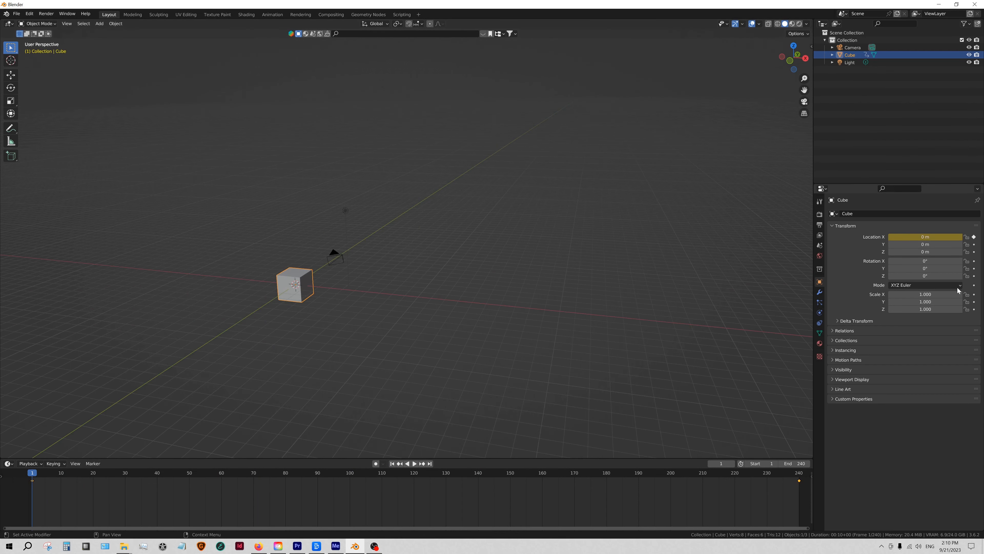
{"action": "left_click", "coordinate": [975, 276]}
{"action": "left_click", "coordinate": [974, 268]}
{"action": "left_click", "coordinate": [974, 261]}
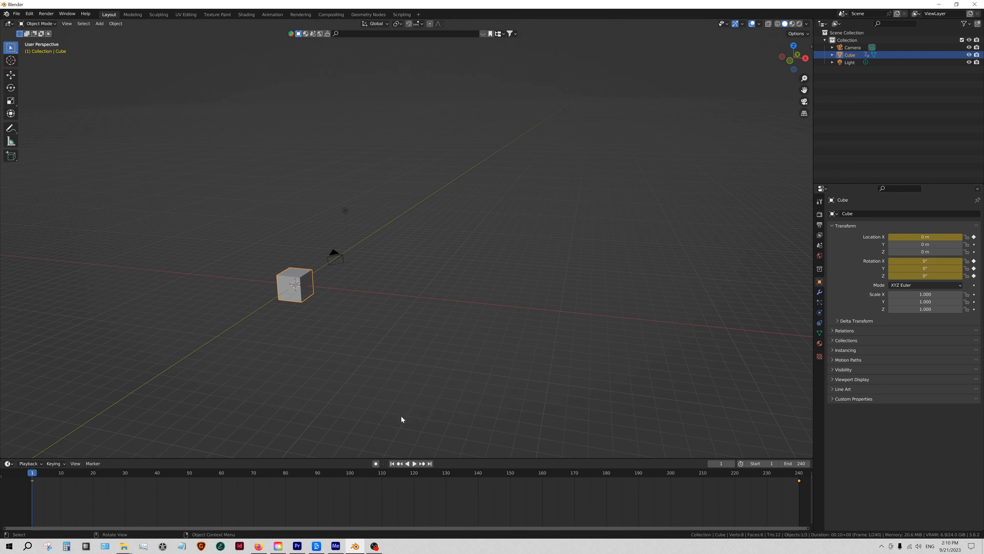
Rotate the cube freehand at frame 240 and keyframe its X, Y and Z rotation
{"action": "left_click", "coordinate": [430, 464]}
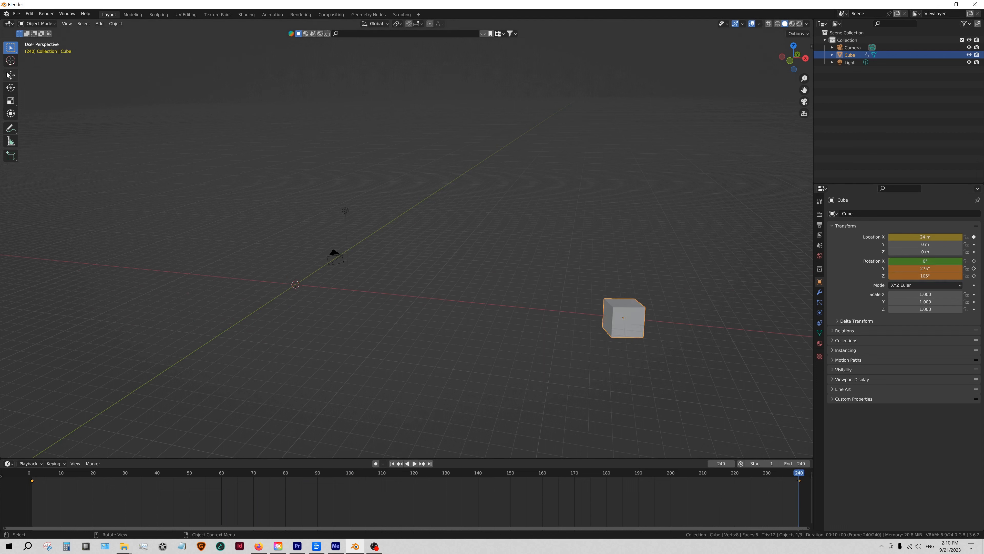
{"action": "left_click", "coordinate": [11, 87]}
{"action": "left_click_drag", "start_coordinate": [639, 321], "coordinate": [659, 307]}
{"action": "left_click", "coordinate": [974, 260]}
{"action": "left_click", "coordinate": [974, 268]}
{"action": "left_click", "coordinate": [975, 276]}
Play the combined movement and rotation of the cube from the start and return to the first frame
{"action": "left_click", "coordinate": [393, 464]}
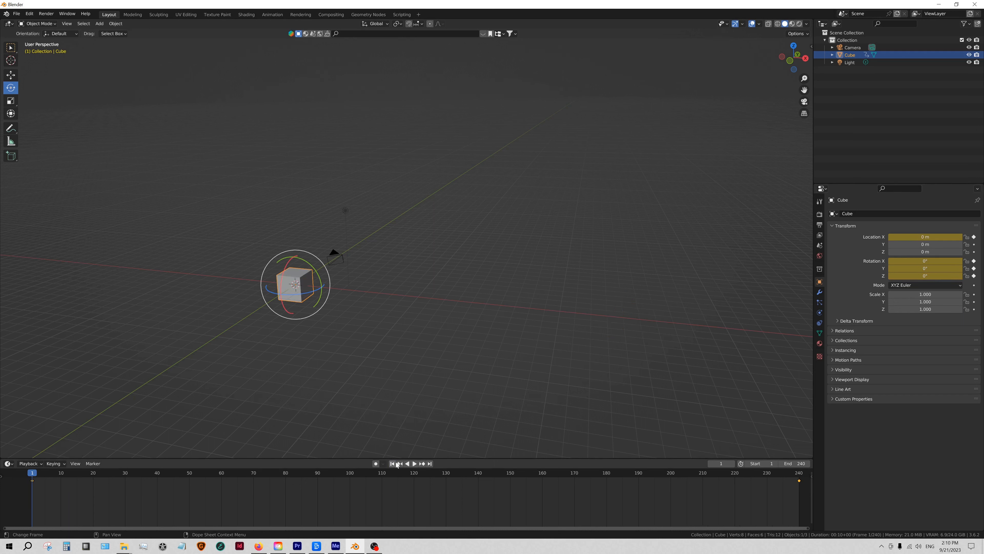
{"action": "left_click", "coordinate": [416, 464]}
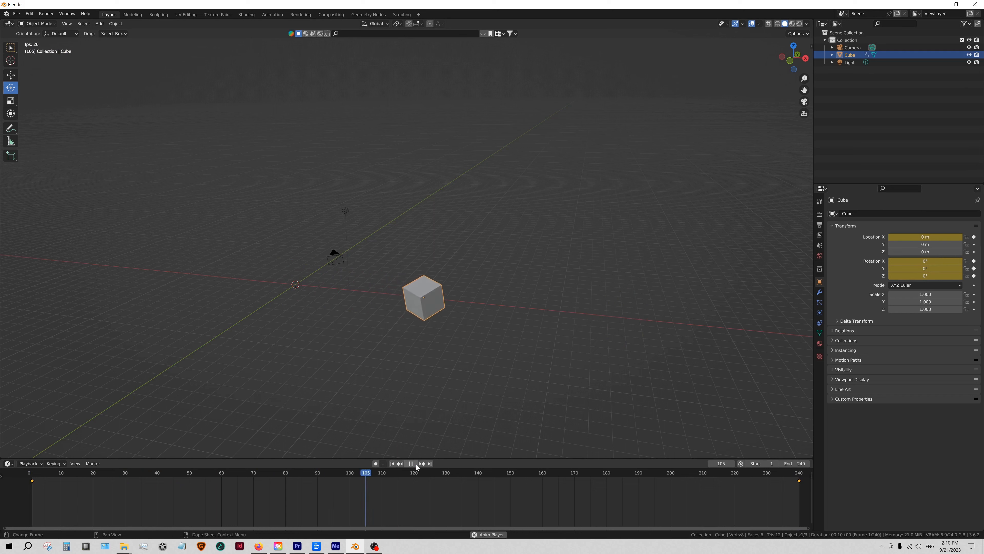
{"action": "left_click", "coordinate": [412, 463]}
{"action": "left_click", "coordinate": [392, 464]}
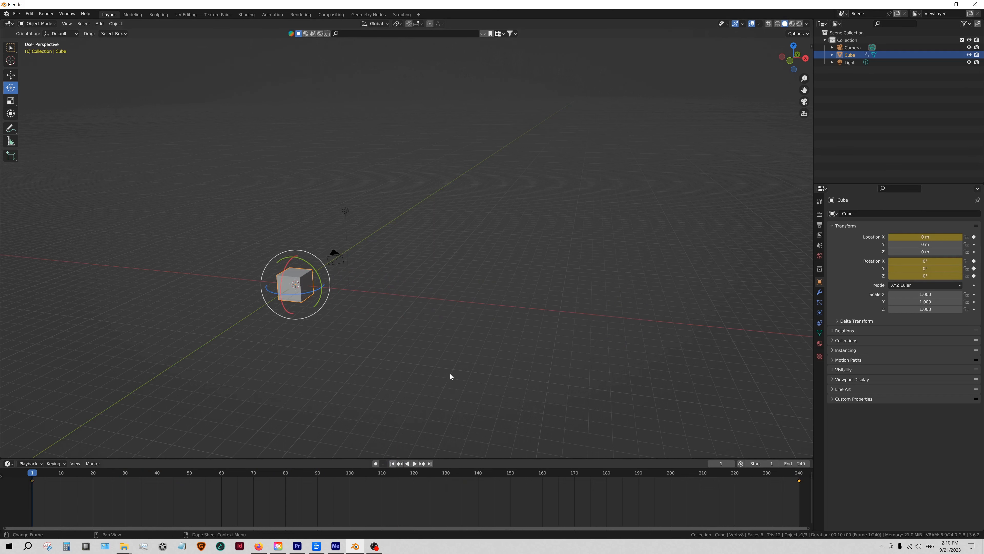
Scrub the animation to frame 65 and display the keyframe types that can be inserted for the cube
{"action": "mouse_move", "coordinate": [344, 339]}
{"action": "middle_mouse_down"}
{"action": "mouse_move", "coordinate": [368, 334]}
{"action": "mouse_move", "coordinate": [355, 340]}
{"action": "middle_mouse_up"}
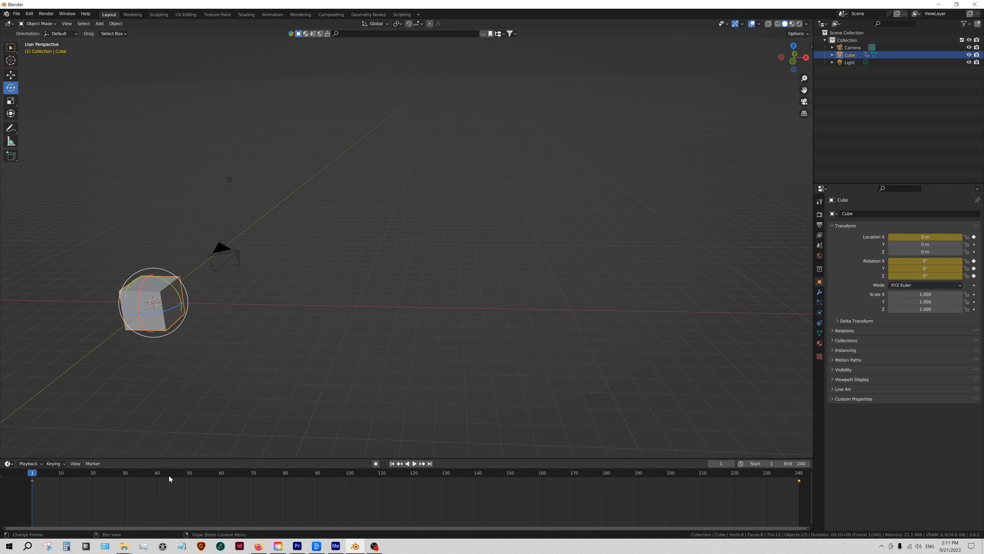
{"action": "left_click_drag", "start_coordinate": [167, 475], "coordinate": [136, 475]}
{"action": "key", "text": "space"}
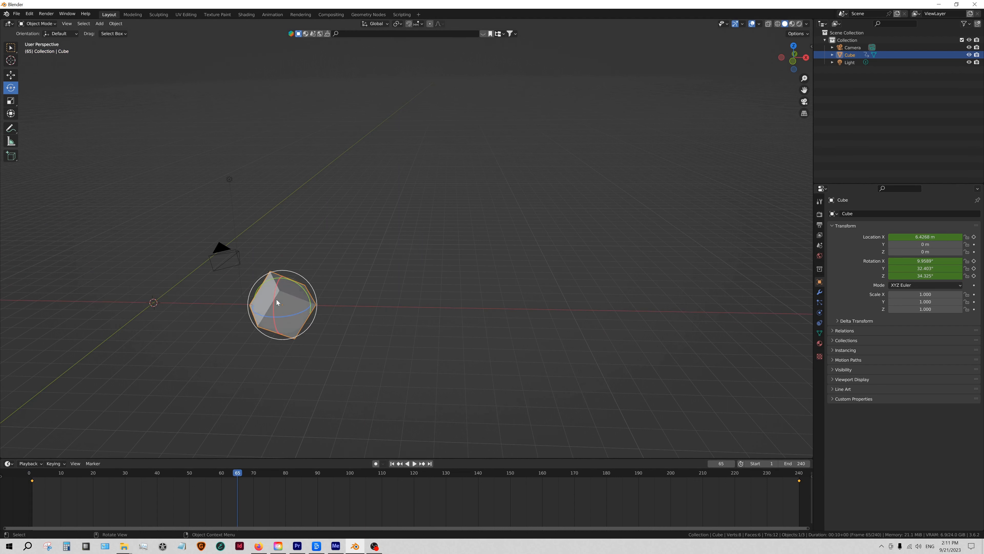
{"action": "key", "text": "i"}
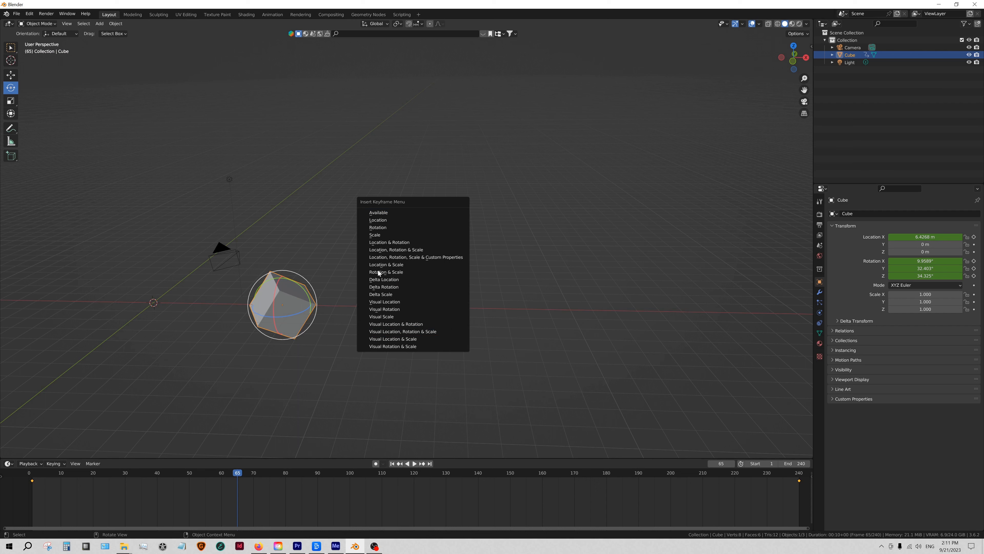
Insert a Rotation & Scale keyframe for the cube at frame 1
{"action": "left_click", "coordinate": [392, 465]}
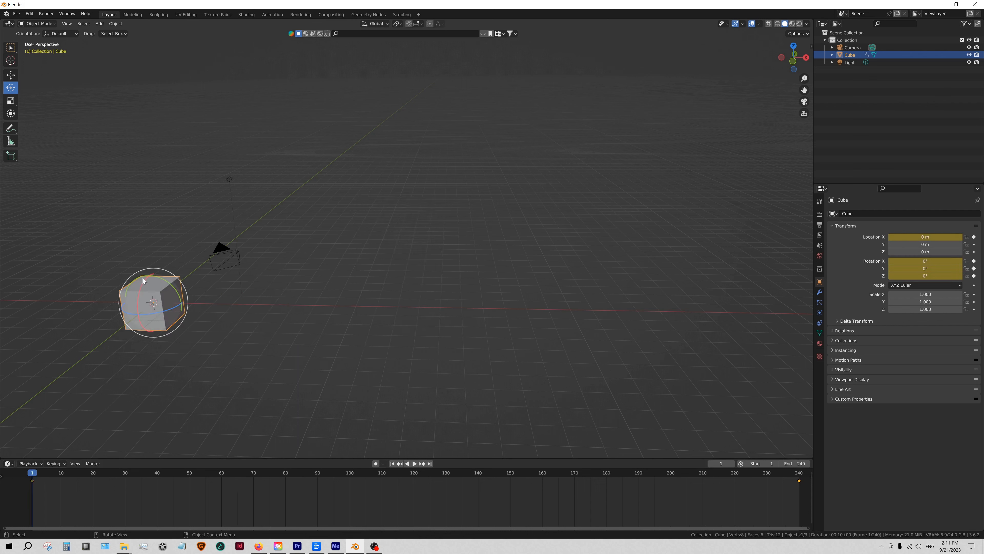
{"action": "key", "text": "i"}
{"action": "left_click", "coordinate": [333, 253]}
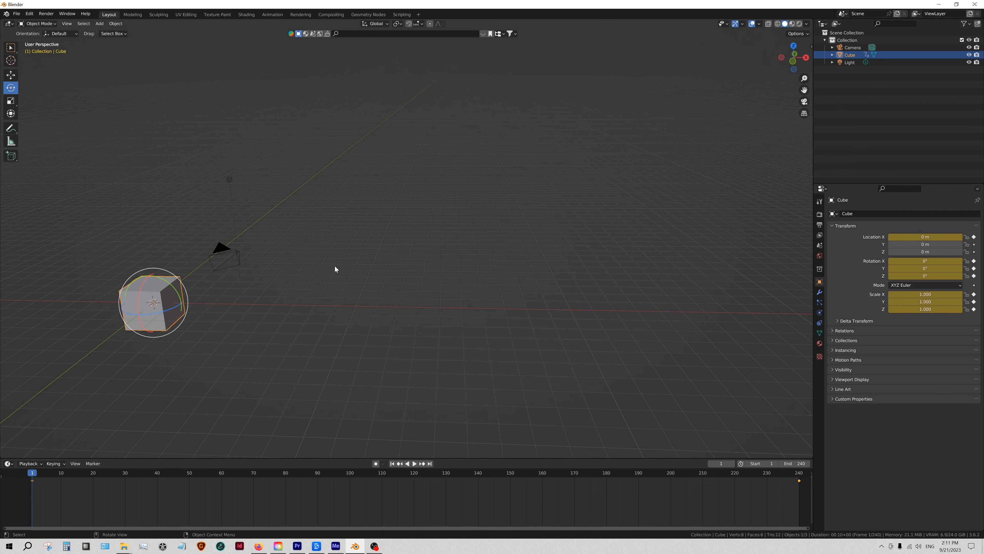
At frame 101, scale the cube freehand to about 3.93 × 8.67 × 6.96 in X, Y and Z and insert a Scale keyframe
{"action": "left_click", "coordinate": [354, 475]}
{"action": "left_click", "coordinate": [14, 102]}
{"action": "left_click", "coordinate": [385, 306]}
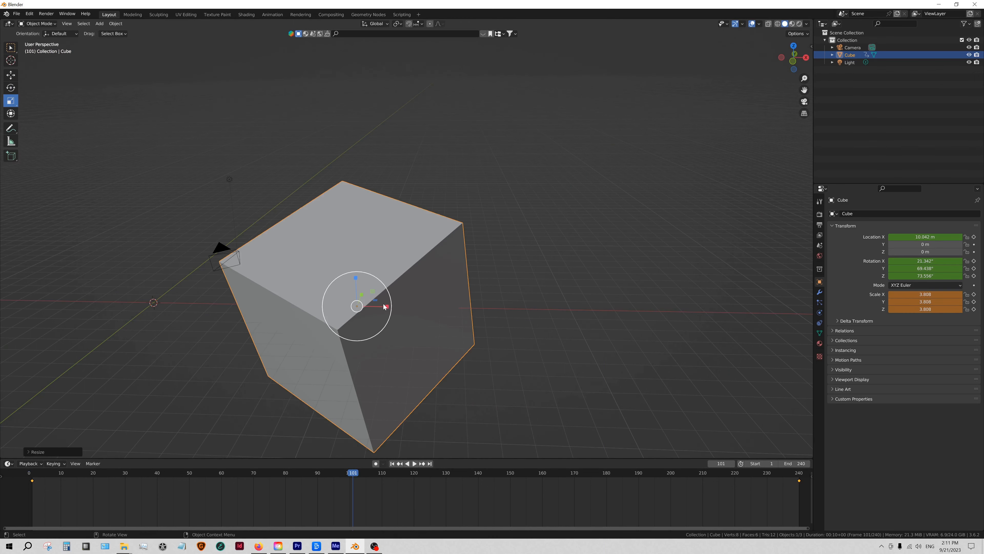
{"action": "left_click_drag", "start_coordinate": [387, 306], "coordinate": [441, 306]}
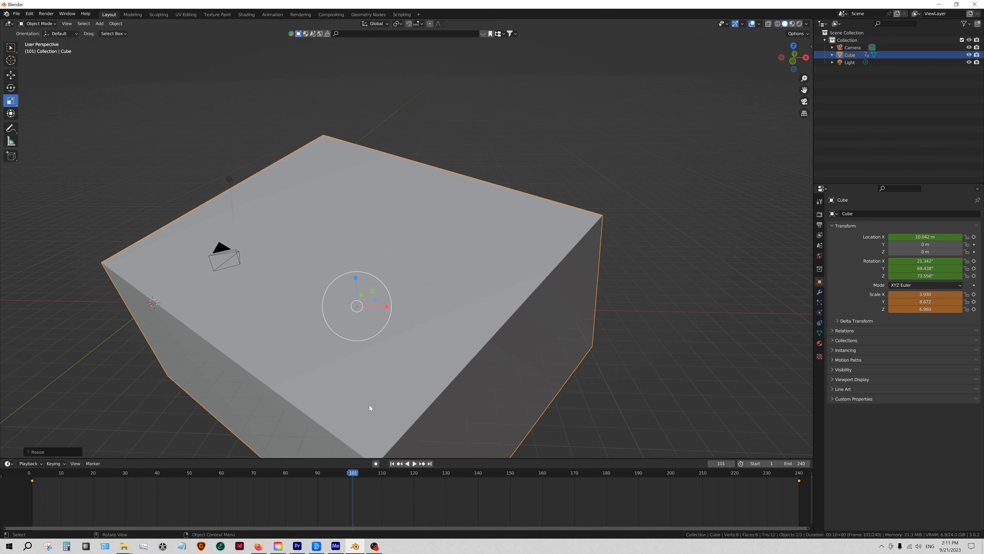
{"action": "key", "text": "i"}
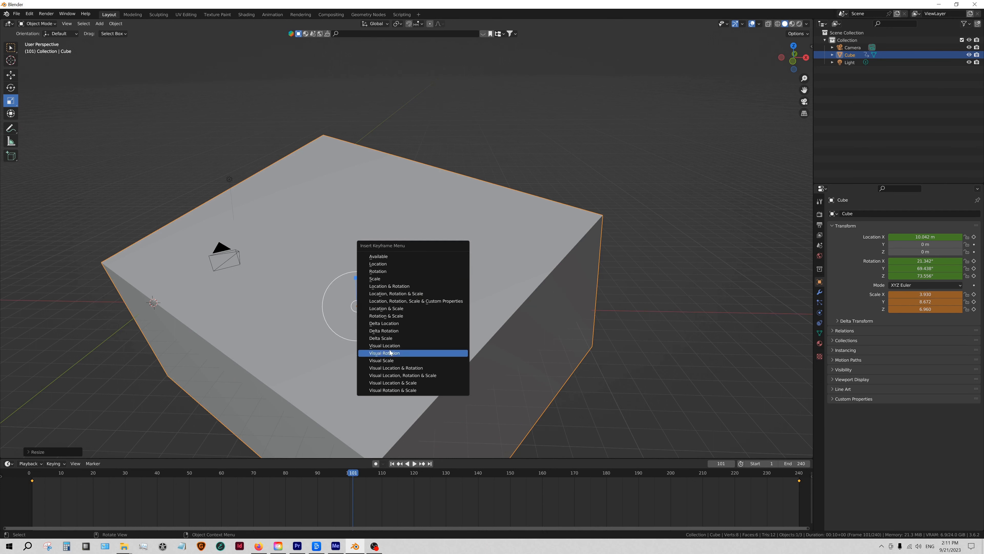
{"action": "left_click", "coordinate": [390, 278]}
At frame 240, set the cube's X, Y and Z scale to 1 and insert a keyframe for the scale
{"action": "left_click", "coordinate": [429, 463]}
{"action": "scroll", "coordinate": [465, 376], "scroll_direction": "down", "scroll_amount": 7}
{"action": "scroll", "coordinate": [465, 377], "scroll_direction": "up", "scroll_amount": 3}
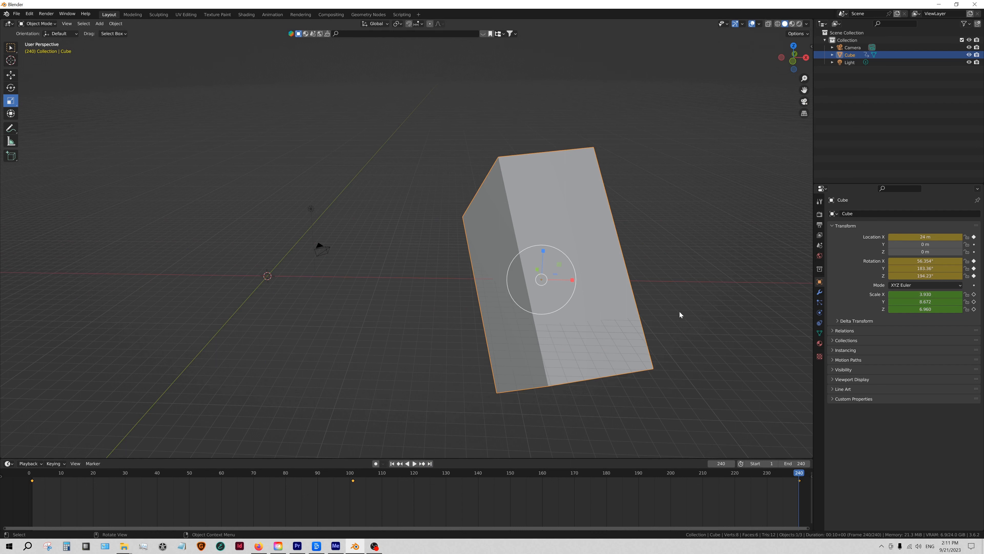
{"action": "left_click", "coordinate": [925, 294]}
{"action": "type", "text": "1"}
{"action": "key", "text": "Tab"}
{"action": "type", "text": "1"}
{"action": "key", "text": "Tab"}
{"action": "type", "text": "1"}
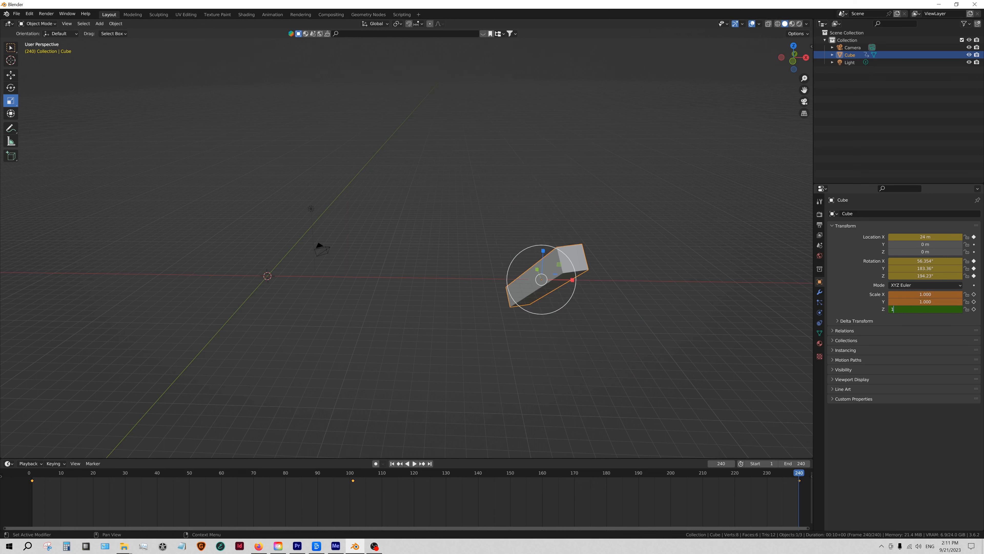
{"action": "key", "text": "Return"}
{"action": "key", "text": "i"}
{"action": "left_click", "coordinate": [610, 264]}
Play the cube's combined movement, rotation and scale animation from the start and return to frame 1
{"action": "left_click", "coordinate": [392, 464]}
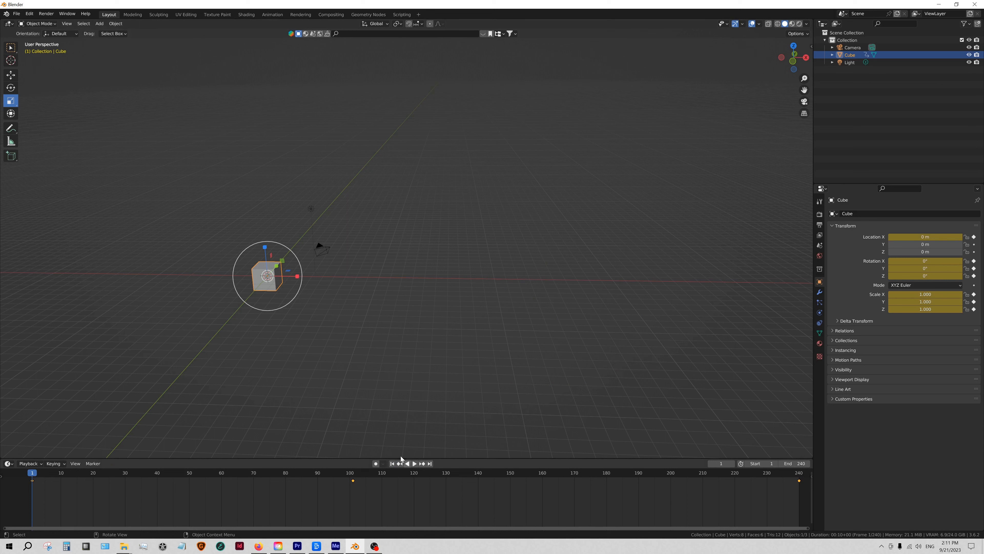
{"action": "left_click", "coordinate": [430, 464]}
{"action": "left_click", "coordinate": [392, 464]}
{"action": "left_click", "coordinate": [416, 464]}
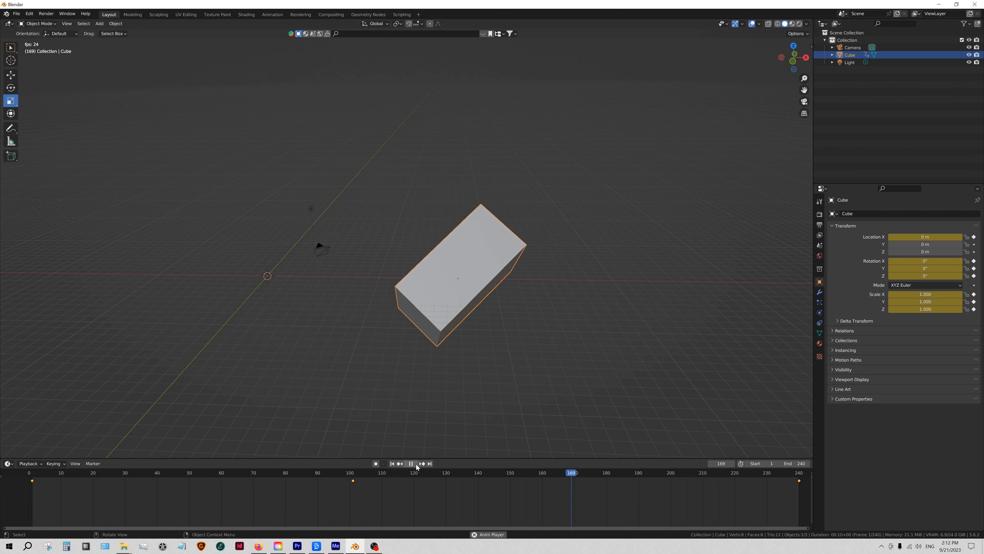
{"action": "left_click", "coordinate": [412, 464]}
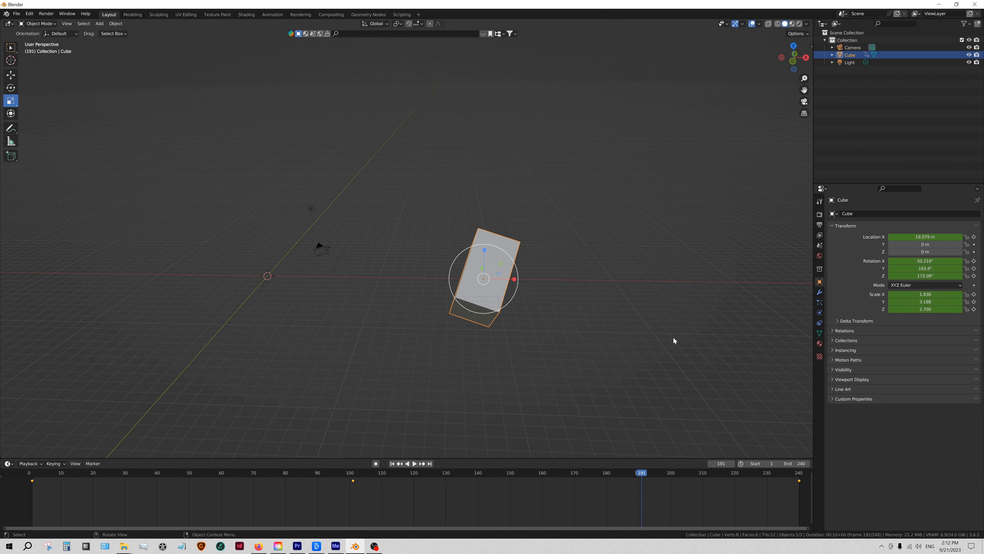
{"action": "middle_click_drag", "start_coordinate": [492, 341], "coordinate": [486, 334]}
{"action": "left_click", "coordinate": [393, 464]}
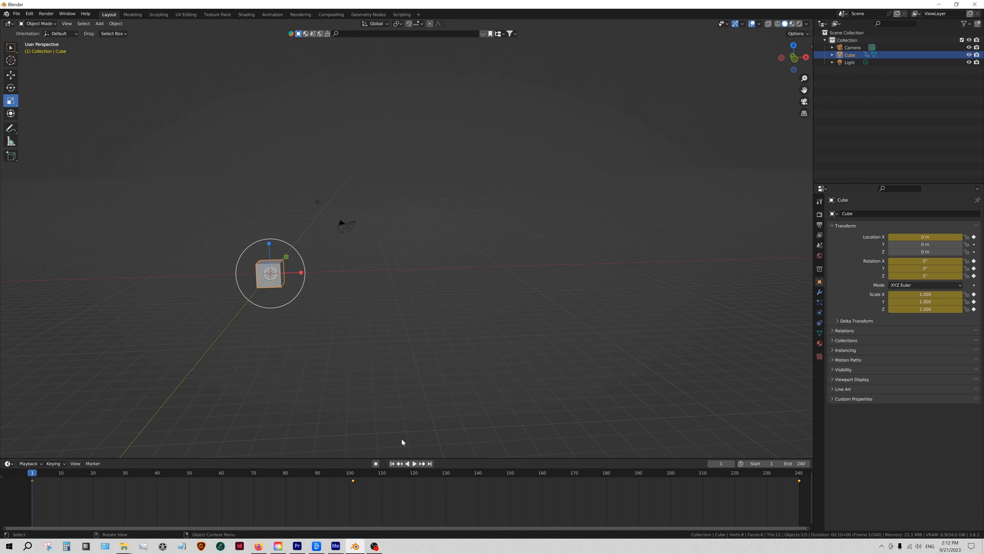
Subdivide the whole cube mesh in Edit Mode with 8 cuts and return to Object Mode
{"action": "middle_click_drag", "start_coordinate": [431, 278], "coordinate": [407, 317]}
{"action": "scroll", "coordinate": [407, 319], "scroll_direction": "up", "scroll_amount": 2}
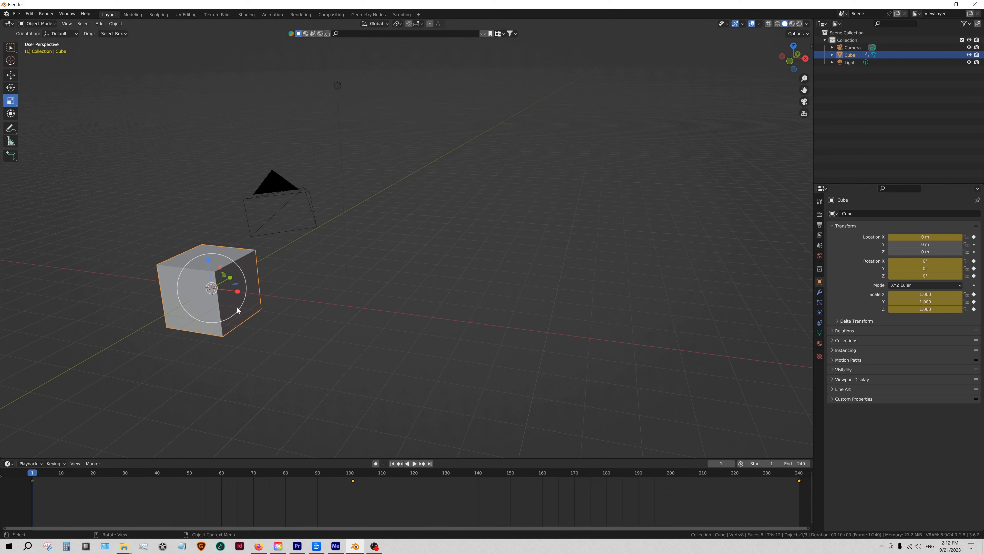
{"action": "left_click", "coordinate": [37, 24]}
{"action": "left_click", "coordinate": [42, 40]}
{"action": "right_click", "coordinate": [197, 288]}
{"action": "left_click", "coordinate": [197, 289]}
{"action": "left_click", "coordinate": [54, 452]}
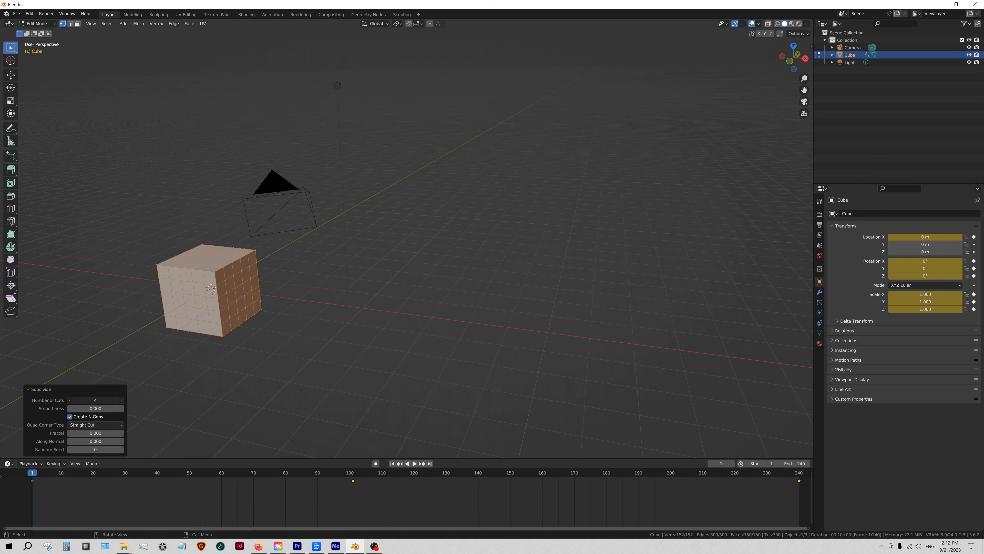
{"action": "left_click_drag", "start_coordinate": [101, 399], "coordinate": [107, 400]}
{"action": "left_click", "coordinate": [47, 25]}
{"action": "left_click", "coordinate": [38, 25]}
Create a new texture and set its type to Voronoi
{"action": "left_click", "coordinate": [820, 293]}
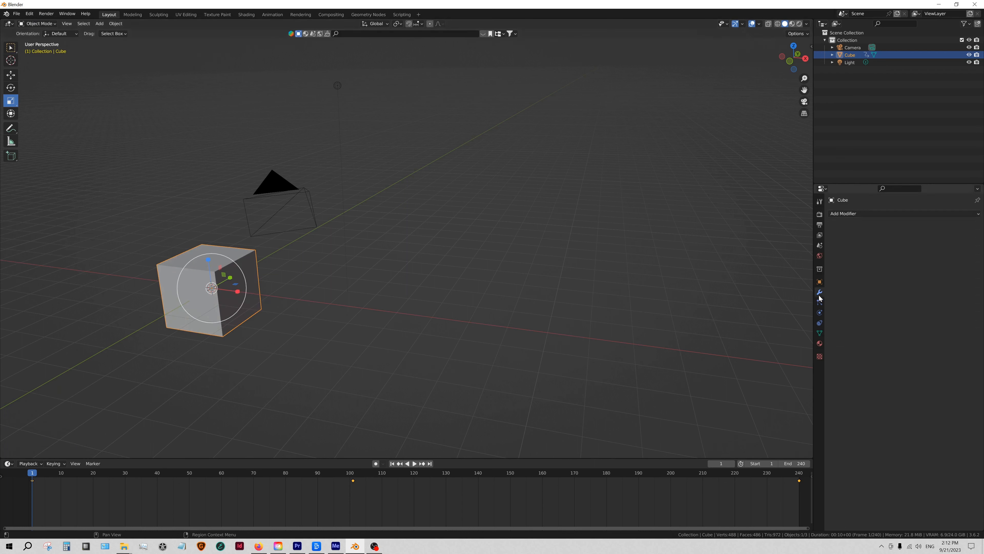
{"action": "left_click", "coordinate": [858, 214]}
{"action": "left_click", "coordinate": [819, 356]}
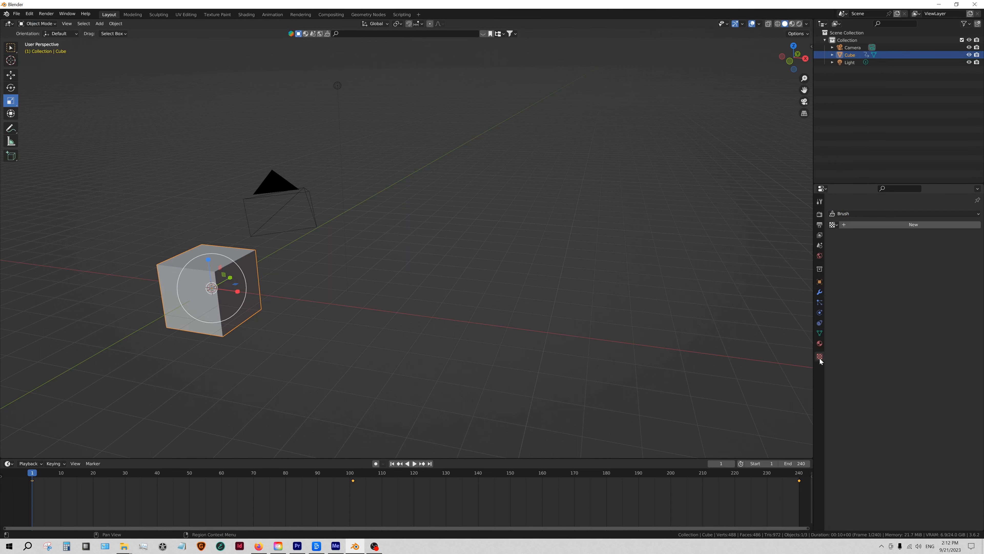
{"action": "left_click", "coordinate": [876, 225]}
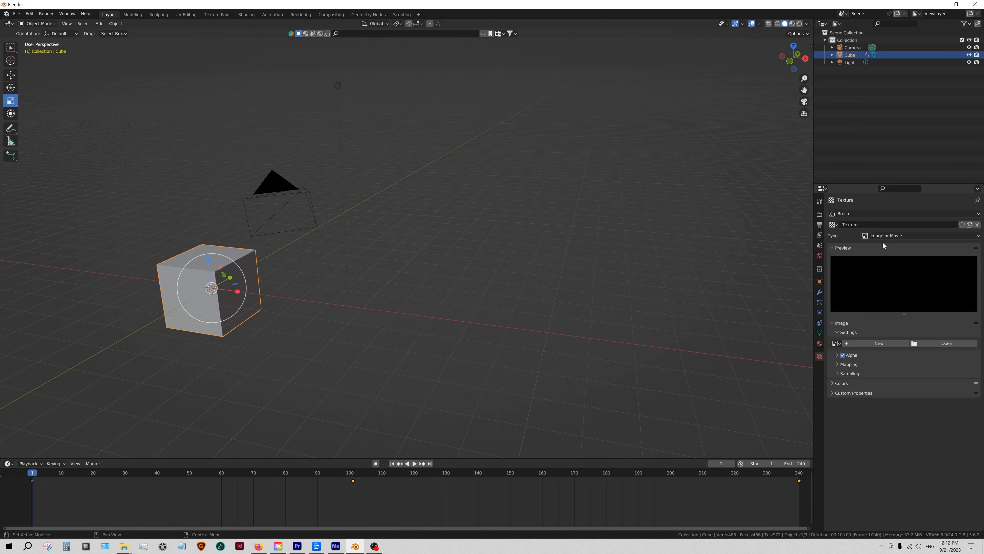
{"action": "left_click", "coordinate": [903, 236]}
{"action": "left_click", "coordinate": [882, 310]}
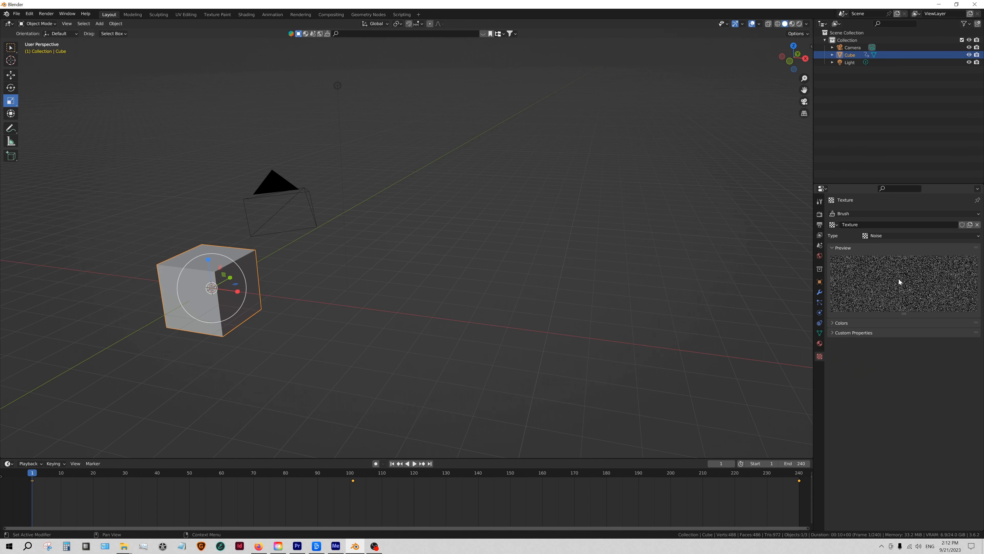
{"action": "left_click", "coordinate": [900, 236]}
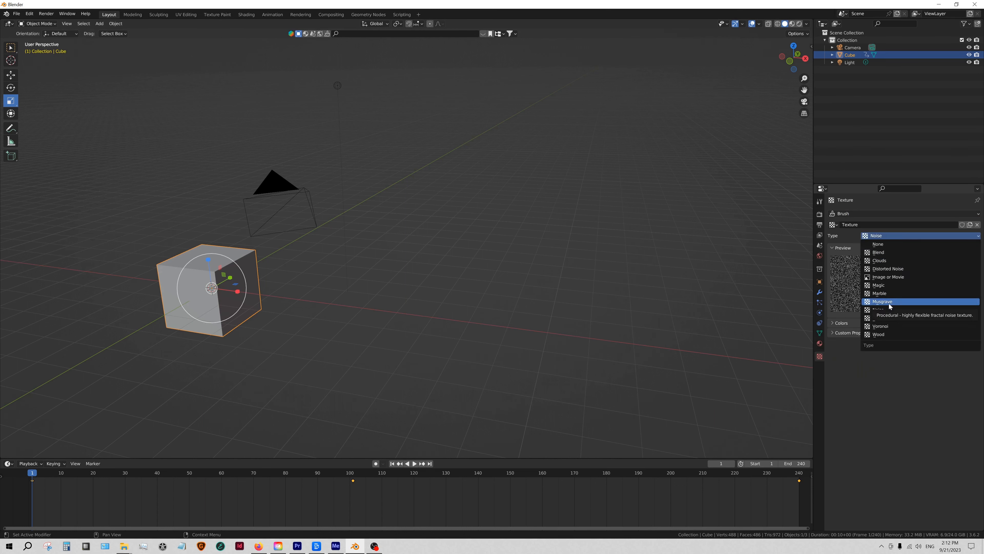
{"action": "left_click", "coordinate": [879, 327]}
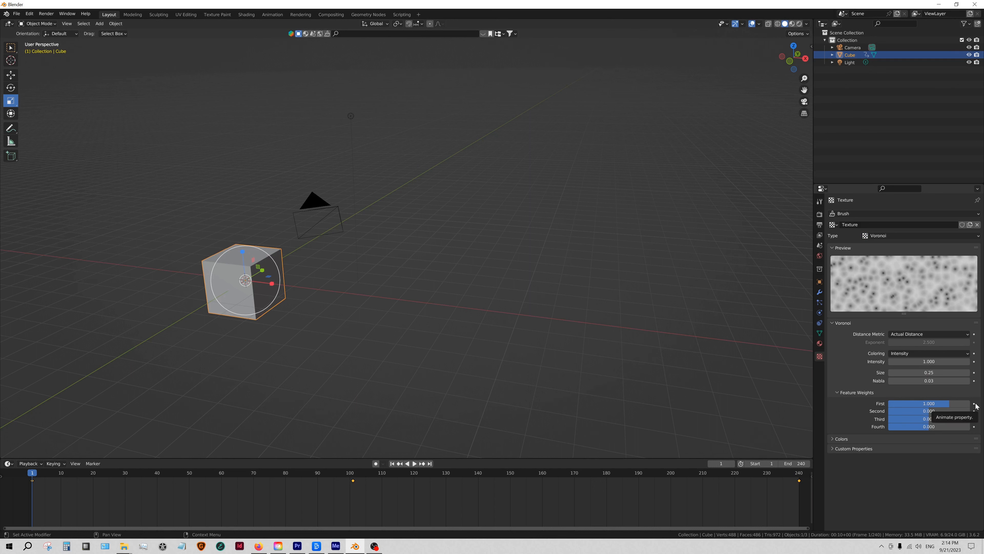
Add a Displace modifier to the cube and assign the existing Voronoi texture to it
{"action": "left_click", "coordinate": [820, 293]}
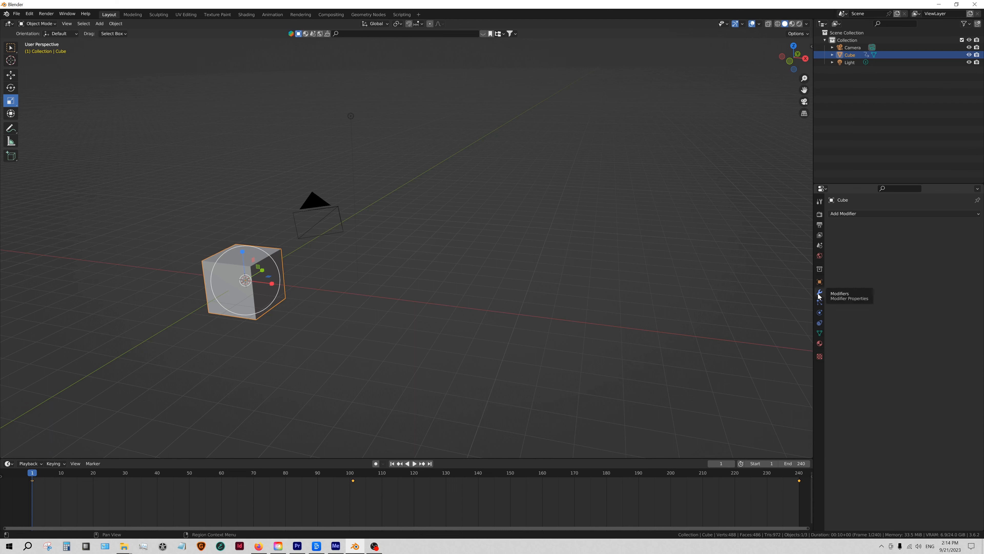
{"action": "left_click", "coordinate": [848, 214]}
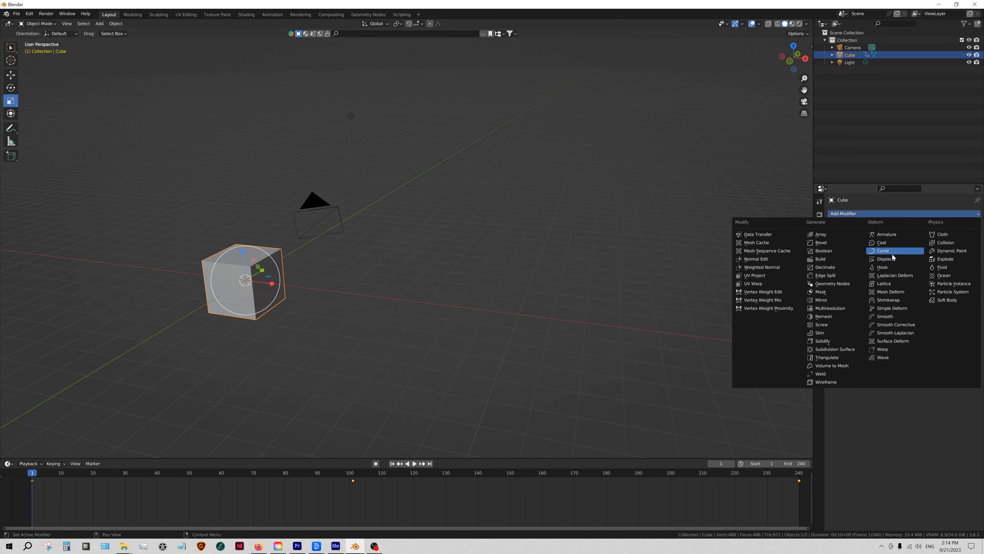
{"action": "left_click", "coordinate": [887, 258]}
{"action": "left_click", "coordinate": [845, 237]}
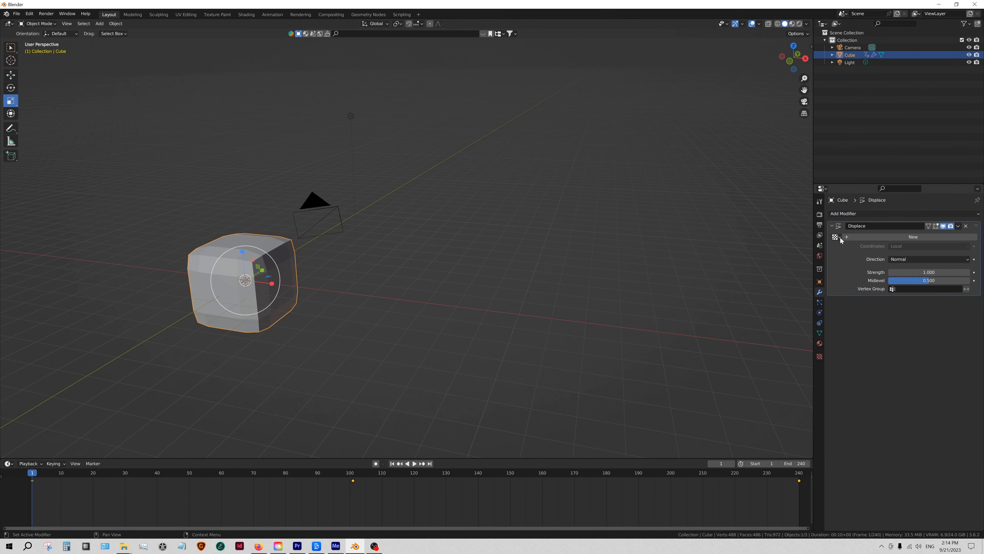
{"action": "middle_click_drag", "start_coordinate": [484, 333], "coordinate": [463, 319]}
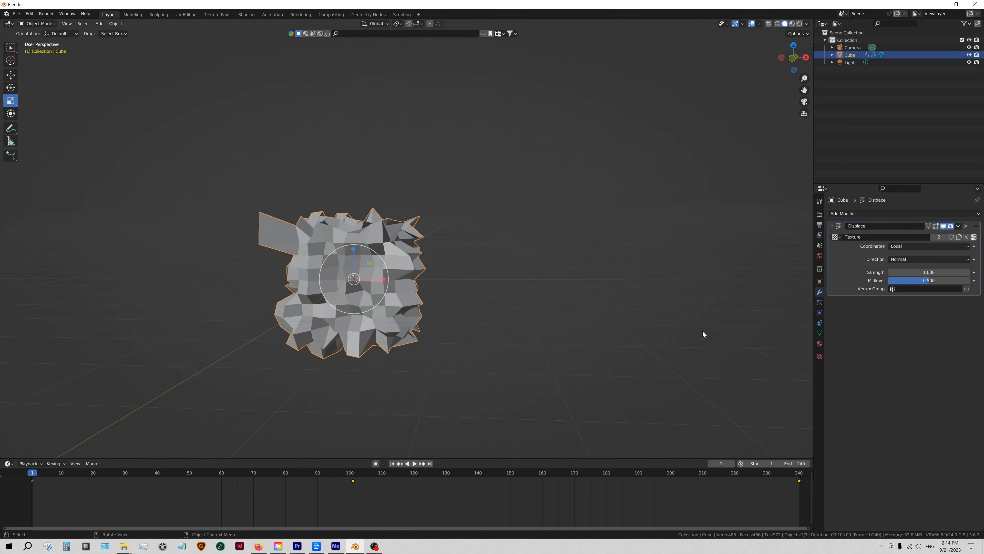
Keyframe the Displace modifier's strength as 1.000 at frame 1 and as -6.300 at frame 137
{"action": "left_click", "coordinate": [975, 272]}
{"action": "left_click", "coordinate": [468, 475]}
{"action": "scroll", "coordinate": [510, 378], "scroll_direction": "down", "scroll_amount": 2}
{"action": "middle_click_drag", "start_coordinate": [515, 364], "coordinate": [359, 362], "text": "shift"}
{"action": "left_click_drag", "start_coordinate": [945, 272], "coordinate": [829, 272]}
{"action": "left_click", "coordinate": [975, 273]}
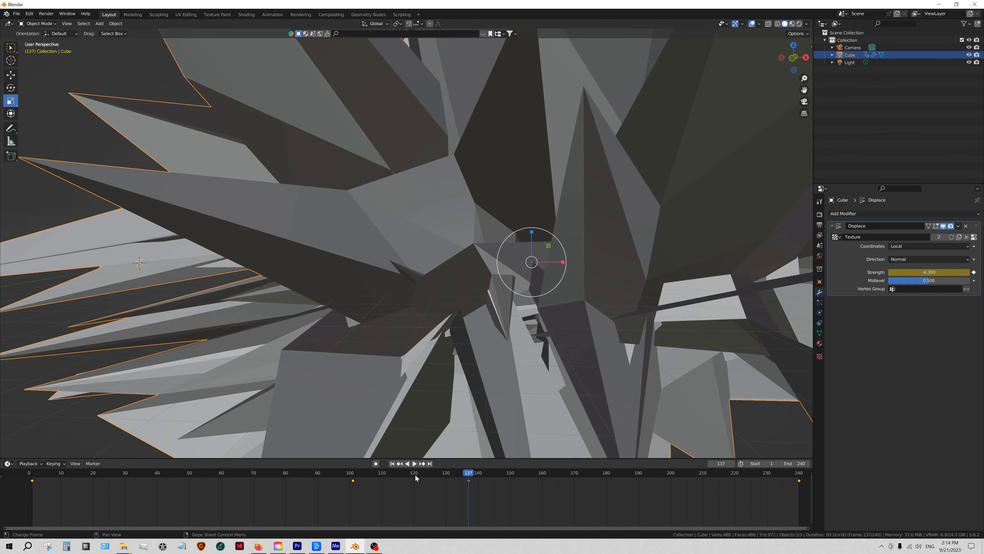
At frame 240, raise the Displace strength freehand to about 2 and keyframe it
{"action": "left_click", "coordinate": [430, 464]}
{"action": "scroll", "coordinate": [711, 306], "scroll_direction": "down", "scroll_amount": 8}
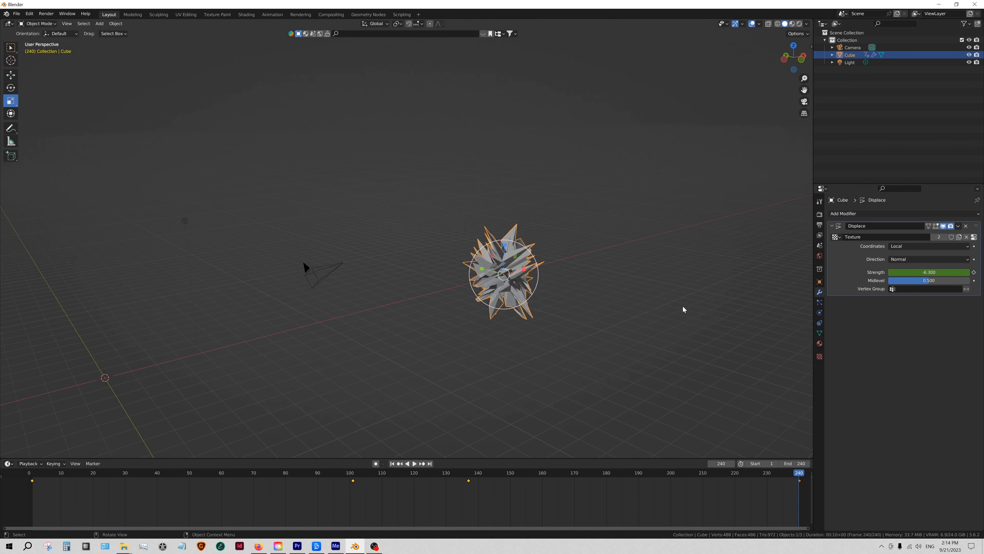
{"action": "left_click_drag", "start_coordinate": [913, 272], "coordinate": [969, 272]}
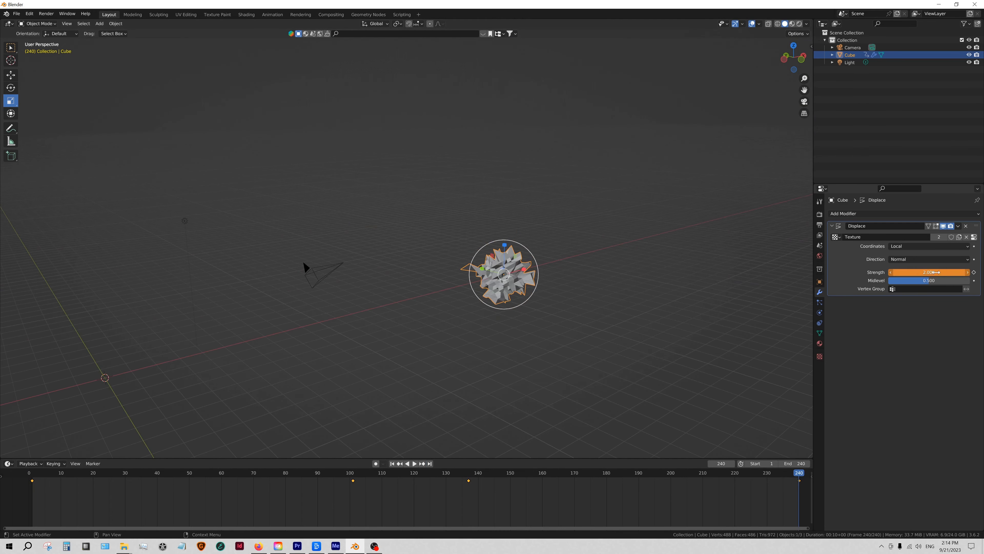
{"action": "left_click", "coordinate": [974, 272]}
Play the displacement animation from the first frame and return to frame 1
{"action": "left_click", "coordinate": [392, 463]}
{"action": "left_click", "coordinate": [414, 463]}
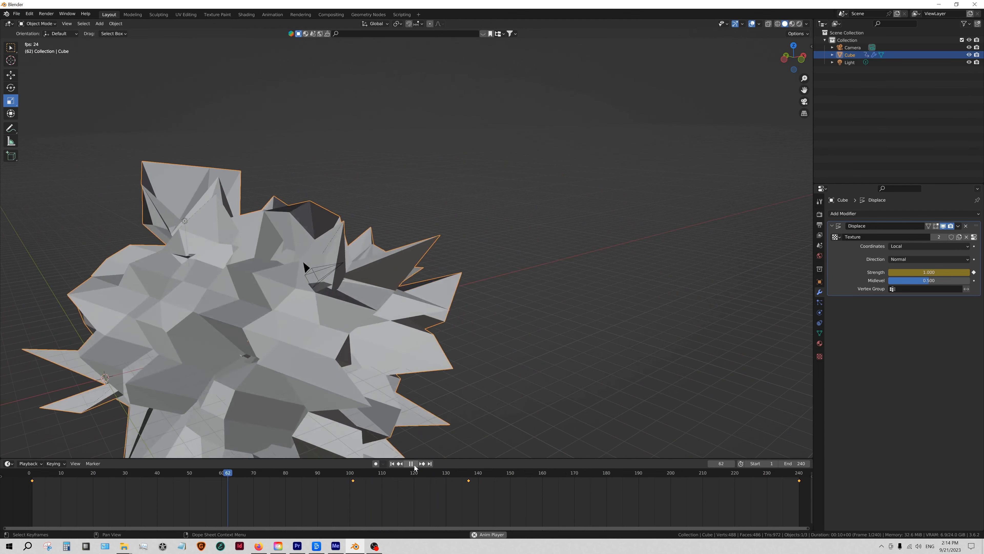
{"action": "key", "text": "Escape"}
Set the Voronoi texture's intensity to 0.900 and its First, Second and Third feature weights to about 1.636, 0.548 and -0.922
{"action": "left_click", "coordinate": [819, 357]}
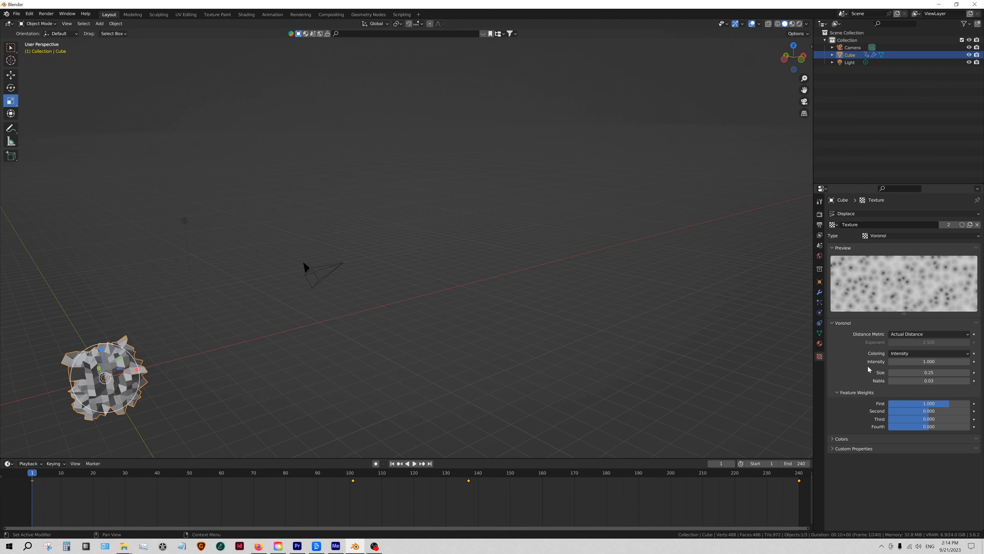
{"action": "mouse_move", "coordinate": [929, 361]}
{"action": "left_mouse_down"}
{"action": "mouse_move", "coordinate": [957, 362]}
{"action": "mouse_move", "coordinate": [915, 361]}
{"action": "mouse_move", "coordinate": [927, 361]}
{"action": "left_mouse_up"}
{"action": "left_click_drag", "start_coordinate": [926, 403], "coordinate": [909, 419]}
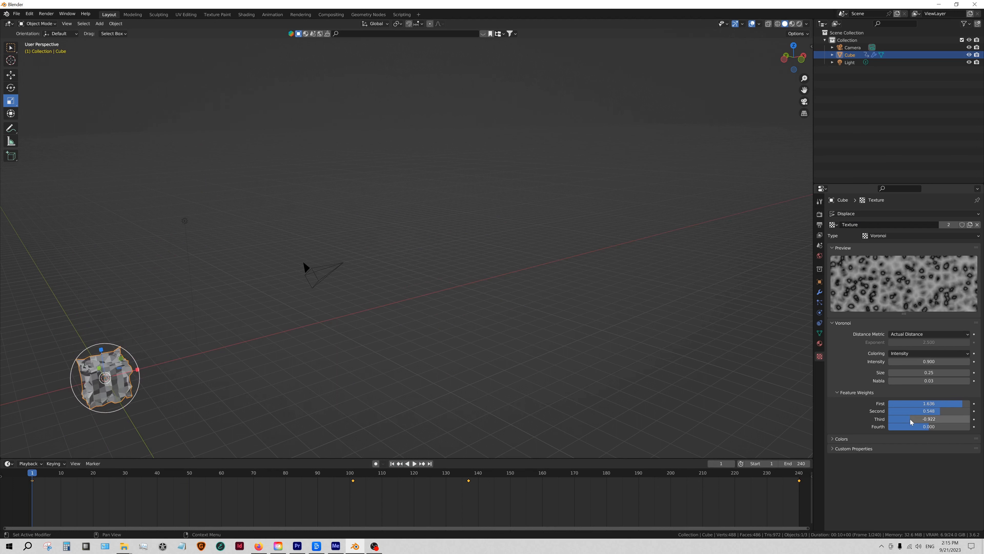
Keyframe the Voronoi texture's First feature weight at frame 1 and its Second feature weight at frame 123
{"action": "left_click", "coordinate": [973, 404]}
{"action": "left_click", "coordinate": [423, 472]}
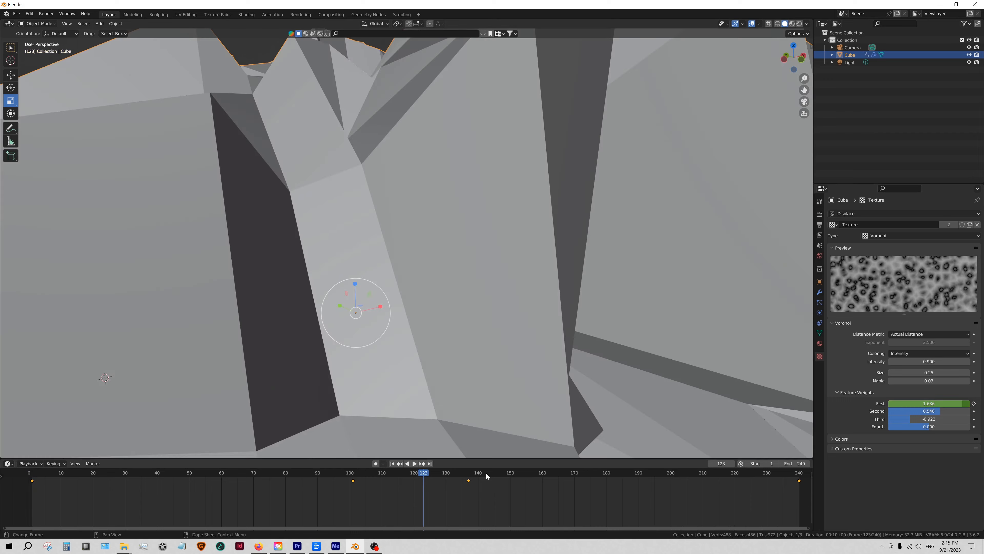
{"action": "left_click", "coordinate": [974, 411]}
Keyframe the texture's Third feature weight with different values at frames 200 and 225, ending at about -0.810
{"action": "left_click", "coordinate": [610, 473]}
{"action": "left_click_drag", "start_coordinate": [929, 411], "coordinate": [909, 411]}
{"action": "left_click", "coordinate": [671, 473]}
{"action": "left_click", "coordinate": [973, 419]}
{"action": "left_click", "coordinate": [751, 473]}
{"action": "left_click", "coordinate": [974, 419]}
Keyframe the texture's Second feature weight at about -0.997 on frame 69 and its First feature weight on frame 163
{"action": "left_click", "coordinate": [249, 478]}
{"action": "left_click", "coordinate": [973, 411]}
{"action": "left_click", "coordinate": [551, 476]}
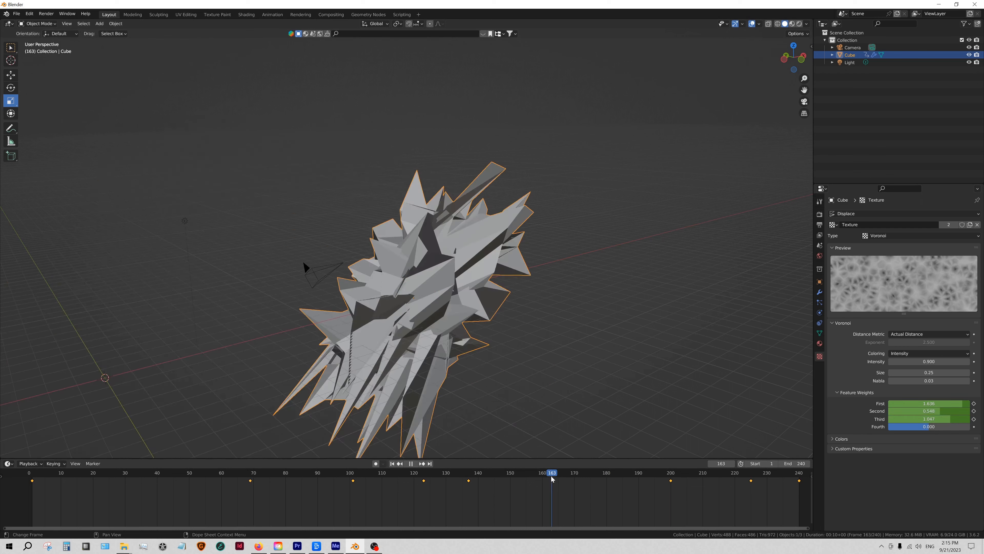
{"action": "left_click", "coordinate": [974, 403]}
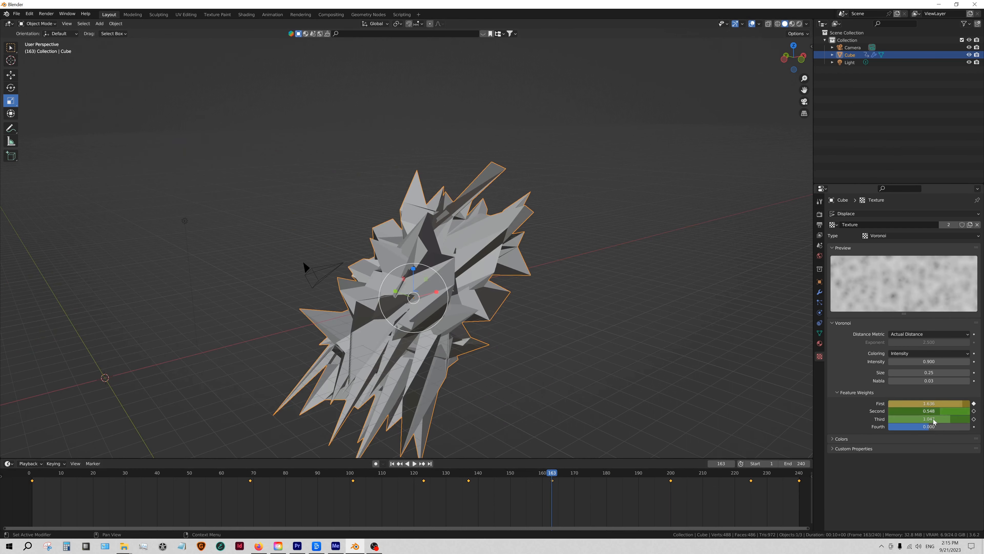
Keyframe the texture's Fourth feature weight at about -1.159 on frame 210 and with a higher value on frame 232
{"action": "left_click", "coordinate": [610, 478]}
{"action": "left_click_drag", "start_coordinate": [932, 404], "coordinate": [930, 428]}
{"action": "left_click", "coordinate": [704, 477]}
{"action": "left_click", "coordinate": [975, 426]}
{"action": "left_click", "coordinate": [774, 475]}
{"action": "left_click", "coordinate": [974, 427]}
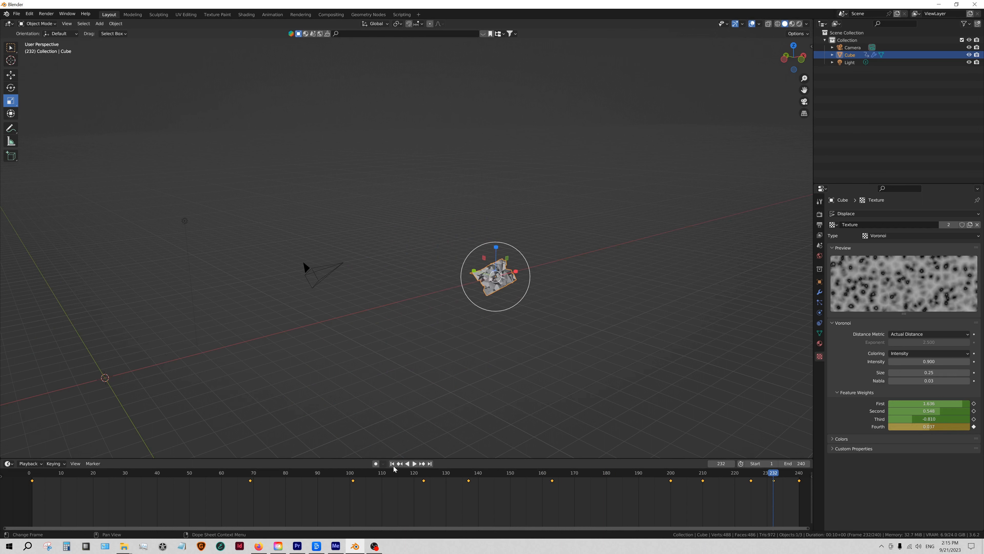
Play the animation with the keyframed texture weights and stop it at frame 95
{"action": "key", "text": "space"}
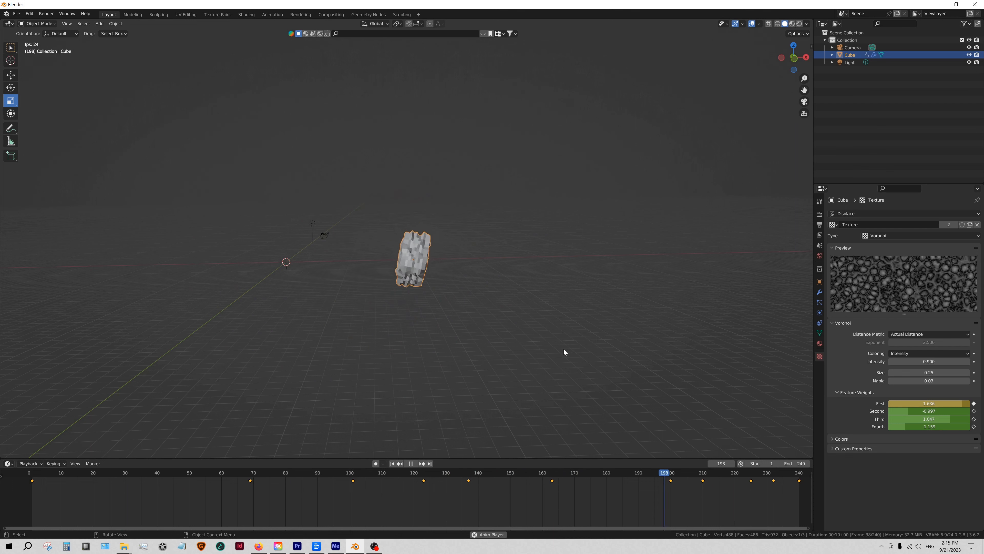
{"action": "left_click", "coordinate": [412, 464]}
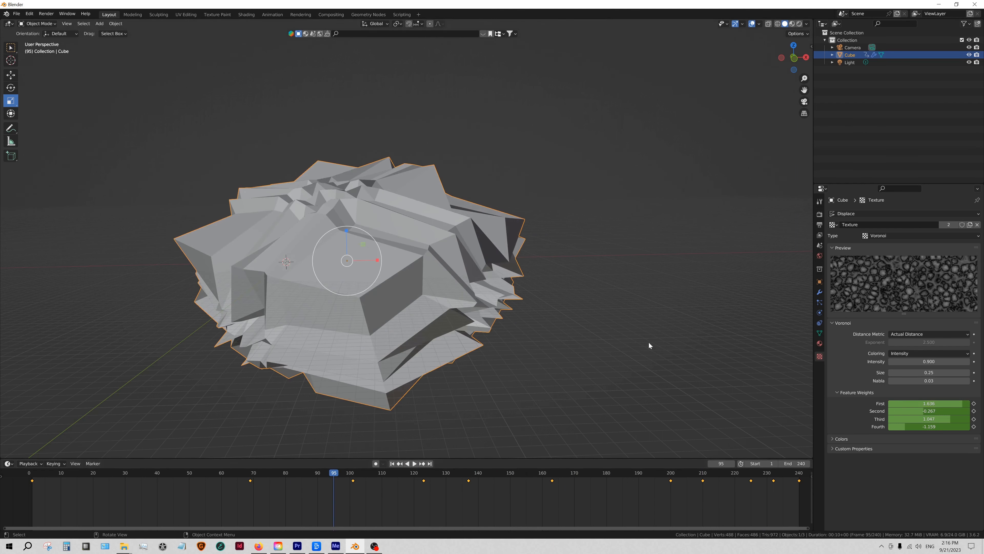
Examine the available modifiers, the cube's particle settings and the Displace modifier's animatable properties
{"action": "left_click", "coordinate": [819, 303]}
{"action": "left_click", "coordinate": [820, 291]}
{"action": "left_click", "coordinate": [855, 215]}
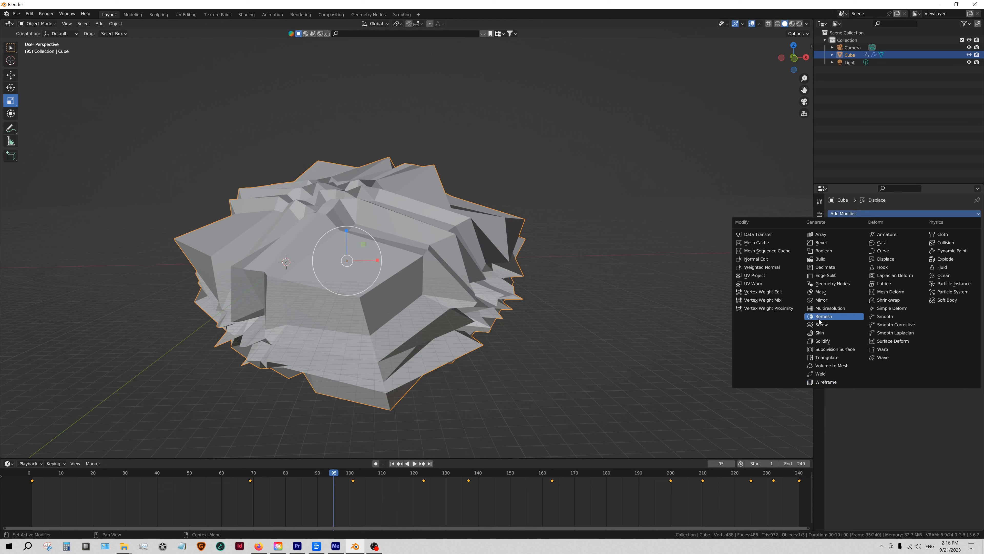
{"action": "key", "text": "Escape"}
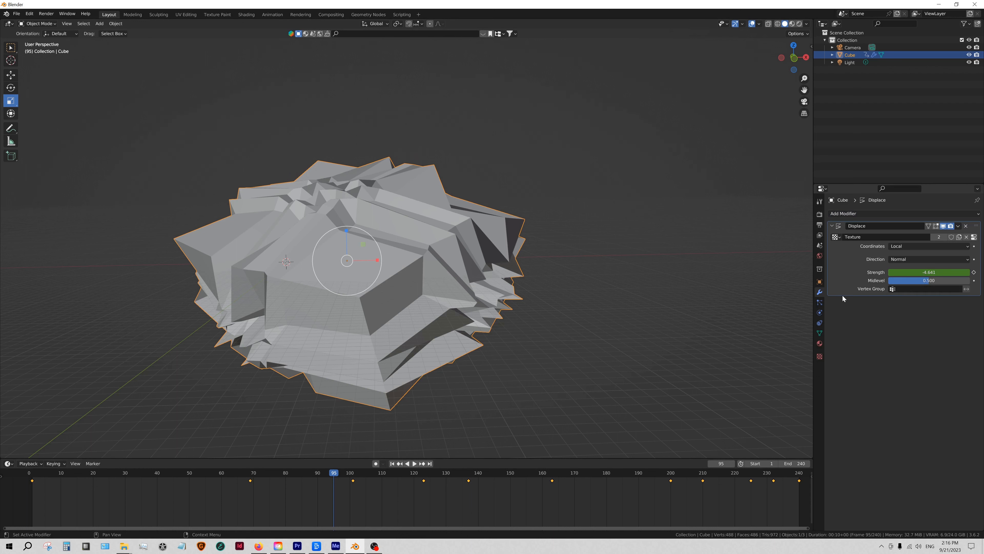
{"action": "left_click", "coordinate": [820, 304]}
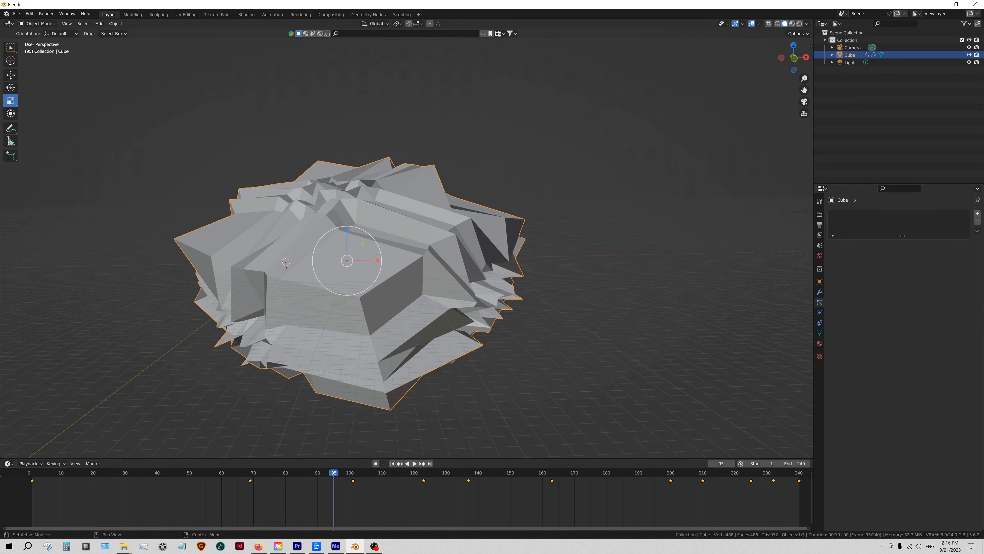
{"action": "left_click", "coordinate": [820, 293]}
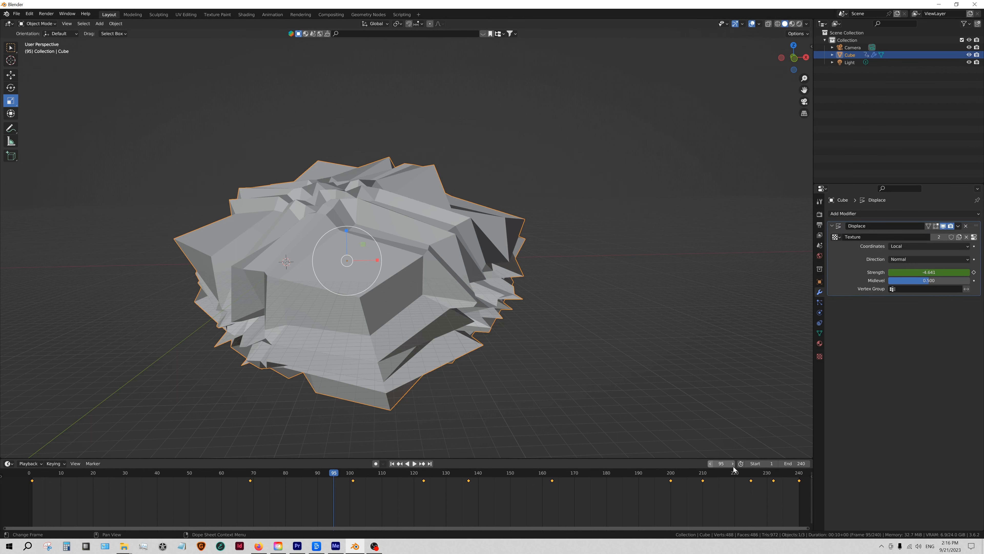